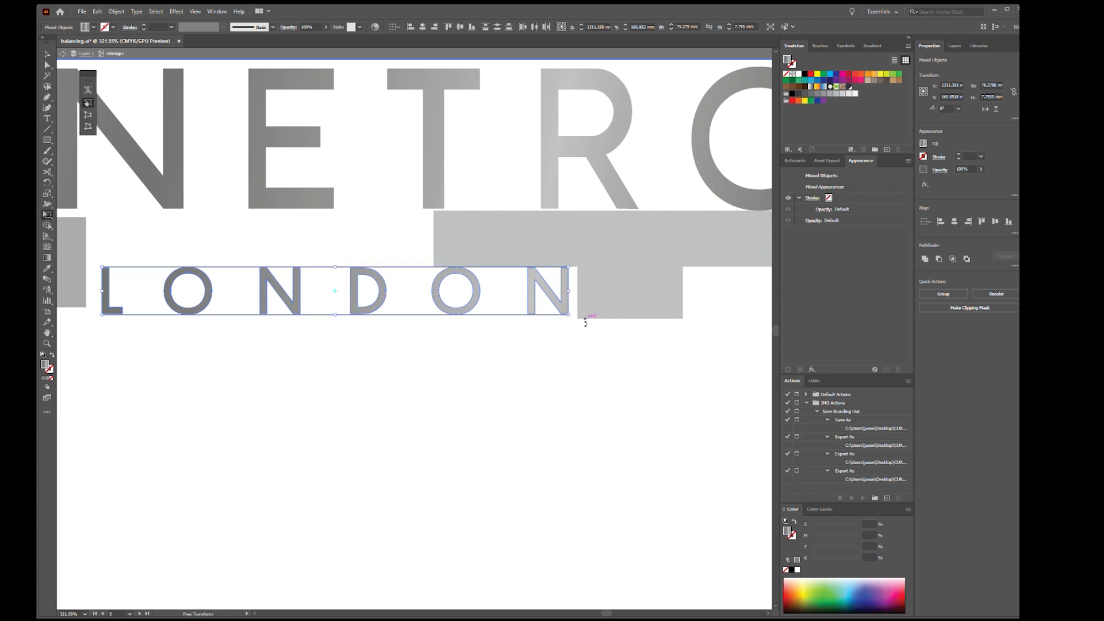
Enlarge the LONDON lettering to about 84 mm wide with Free Transform and reposition it beneath CCNETROL between the spacing blocks.
left_click_drag(569, 316, 614, 326)
left_click_drag(617, 271, 523, 287)
key("v")
key("Escape")
key("a")
key("ctrl+minus")
key("ctrl+minus")
key("ctrl+minus")
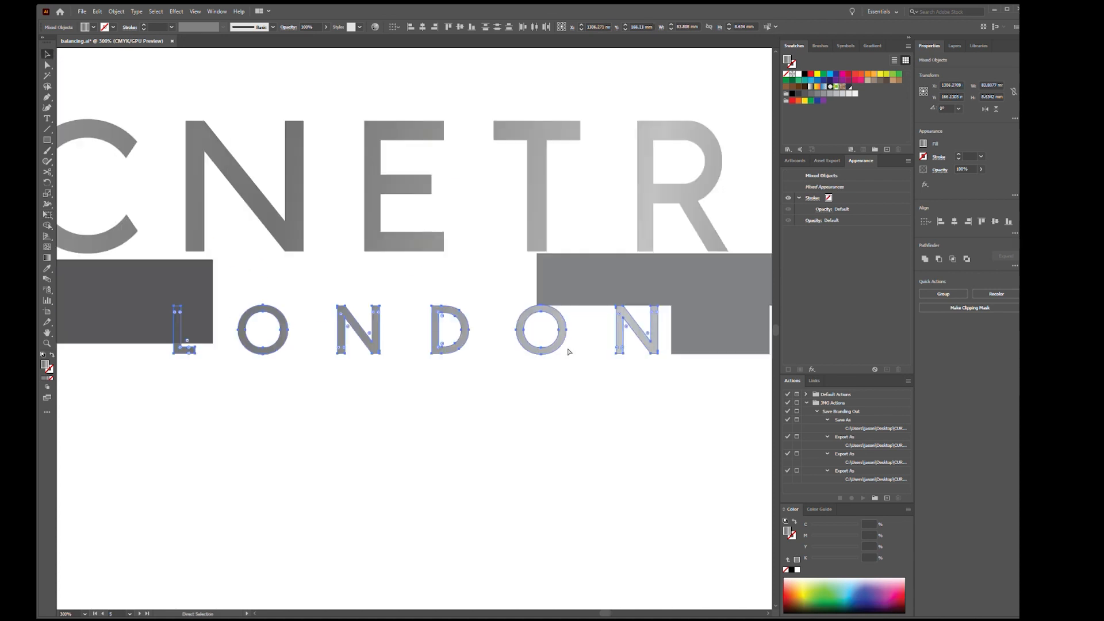
key("v")
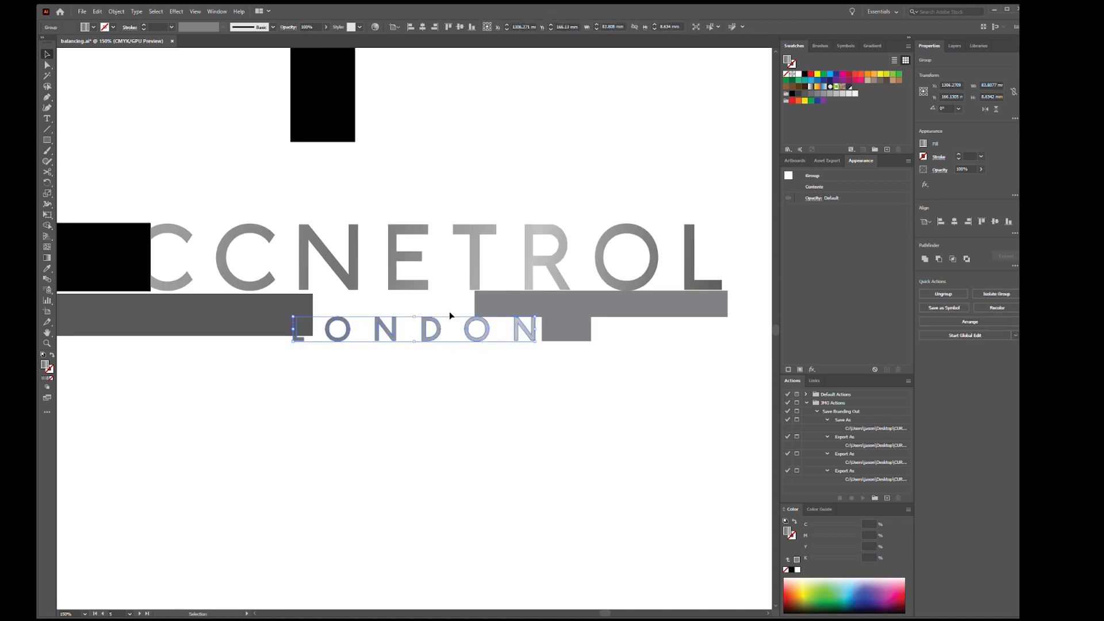
Group all the CCNETROL letters into a single object.
left_click(412, 265)
double_click(412, 265)
left_click_drag(187, 217, 708, 253)
key("ctrl+g")
key("Escape")
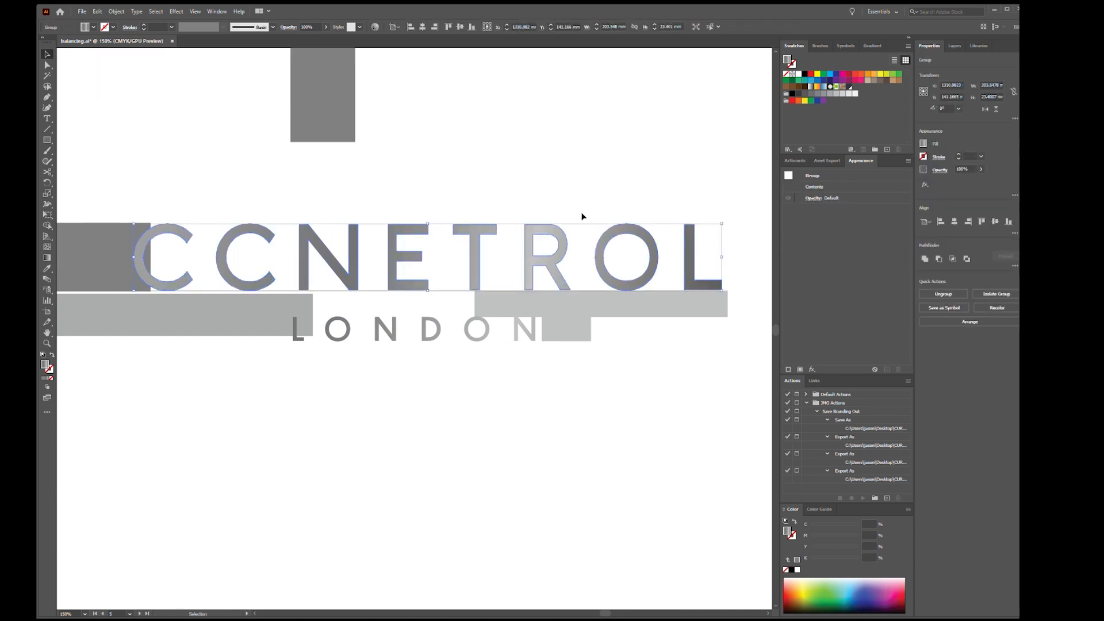
Centre the LONDON group horizontally beneath the CCNETROL group, using CCNETROL as the key object.
left_click(474, 241)
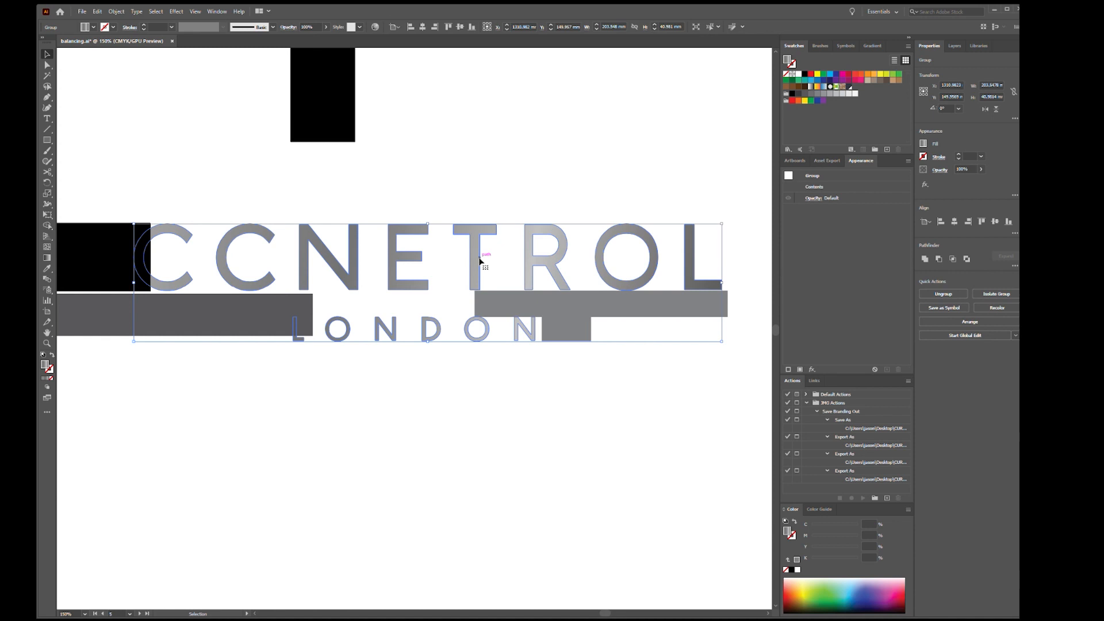
left_click(476, 202)
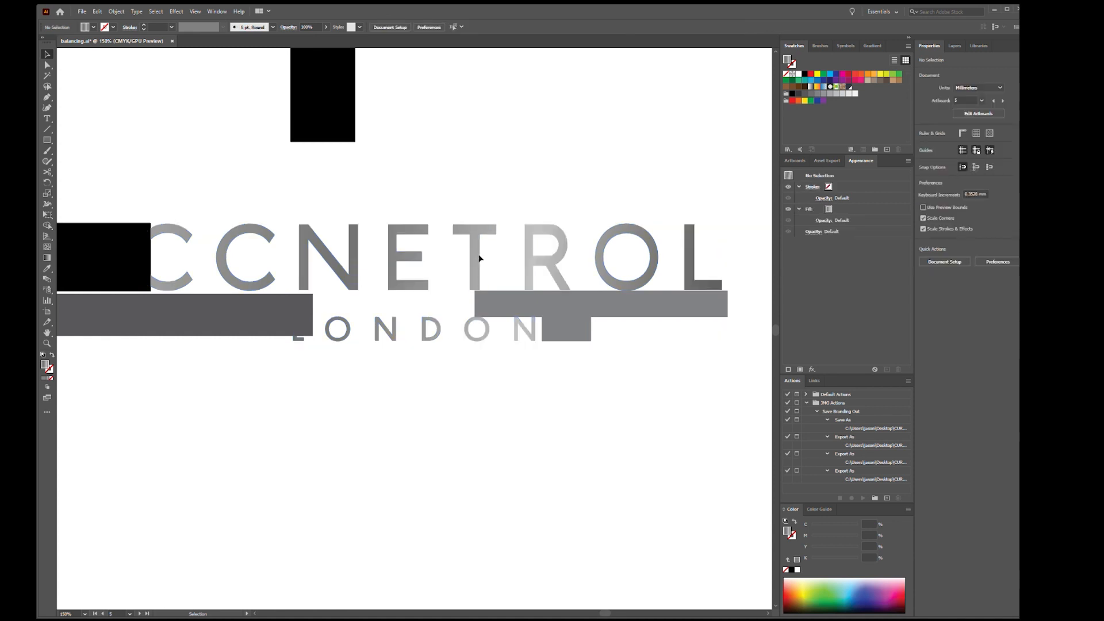
left_click(479, 259)
left_click(471, 192)
left_click_drag(166, 207, 729, 246)
left_click(549, 212)
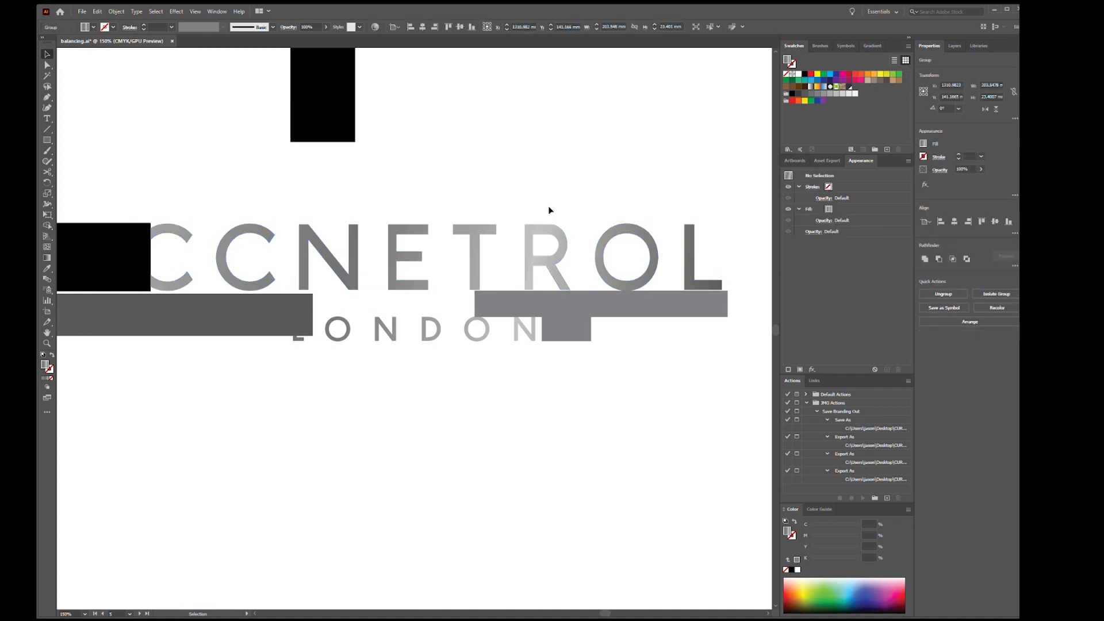
left_click(438, 331)
left_click(395, 257, "shift")
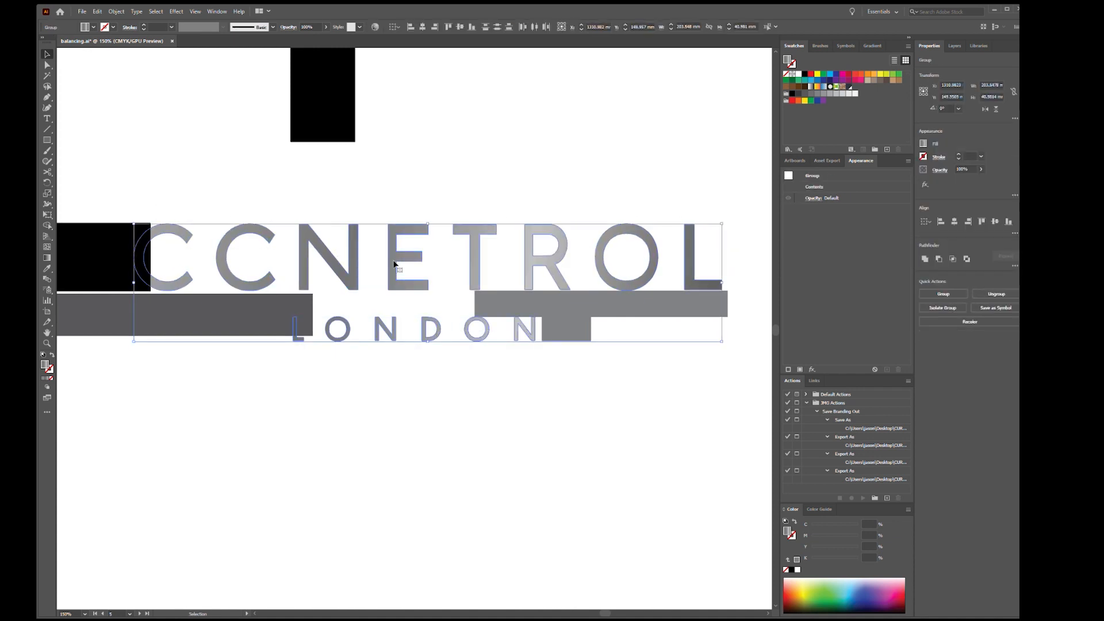
left_click(954, 221)
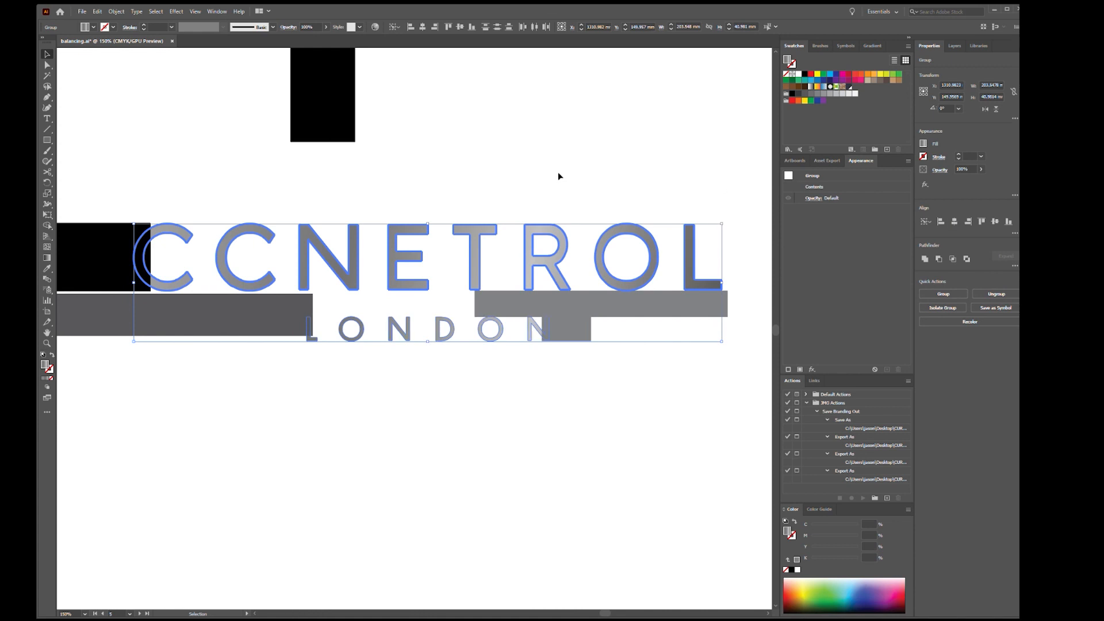
left_click(558, 171)
Delete the two grey spacing blocks beside LONDON's final N and the dark grey block beside its L.
key("z")
left_click_drag(633, 409, 565, 398)
left_click(596, 348)
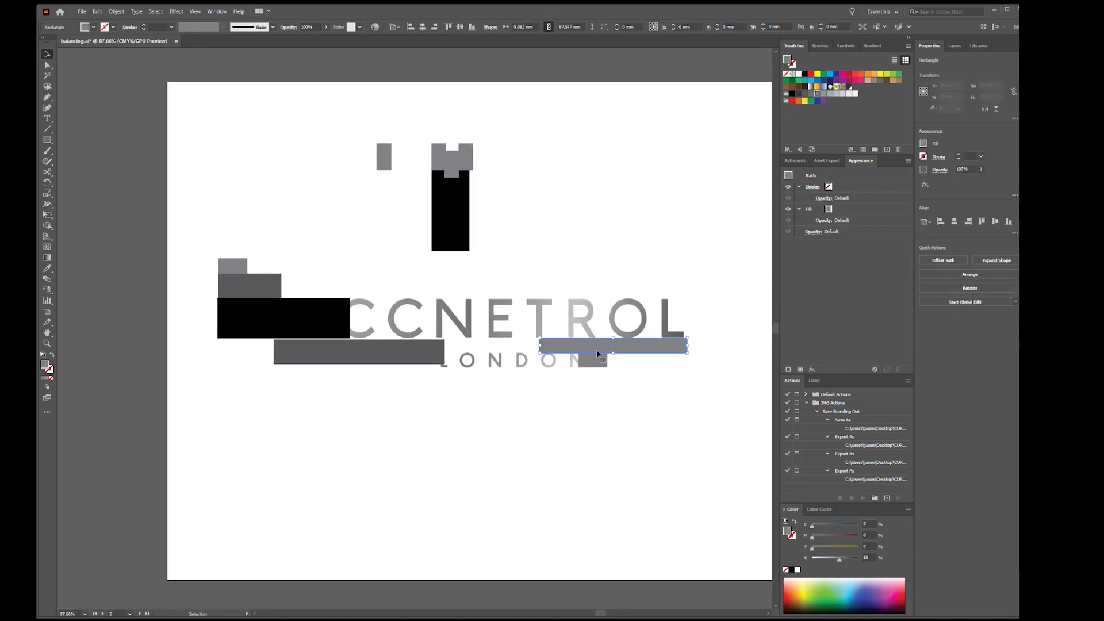
key("Delete")
left_click(599, 364)
key("Delete")
left_click(429, 359)
key("Delete")
Delete the stacked black and grey blocks beside CCNETROL and all the spacing blocks above the wordmark.
left_click(291, 318)
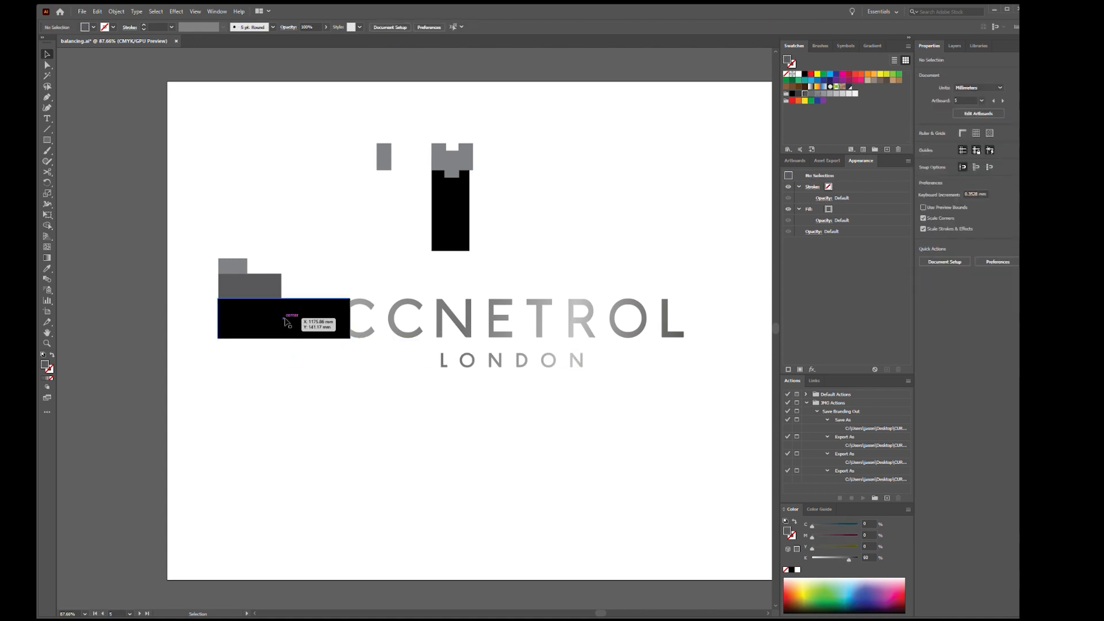
key("Delete")
left_click(231, 260)
left_click(249, 282, "shift")
key("Delete")
left_click_drag(352, 114, 567, 202)
key("Delete")
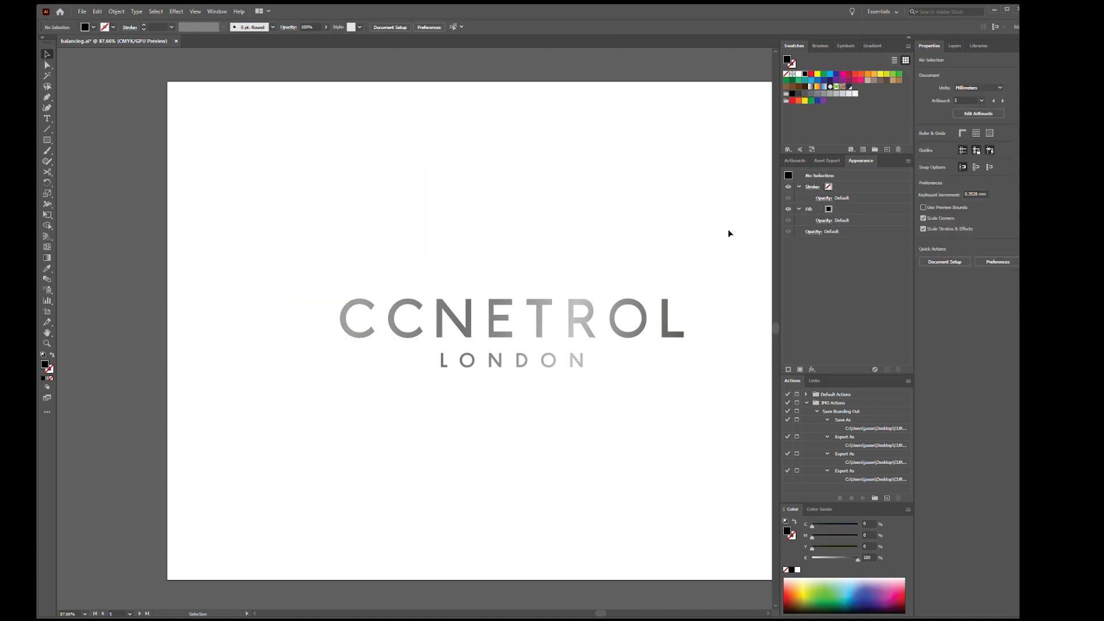
Inspect the wordmark without its spacing blocks and the neighbouring artboard with the concentric circles.
left_click_drag(738, 315, 615, 287)
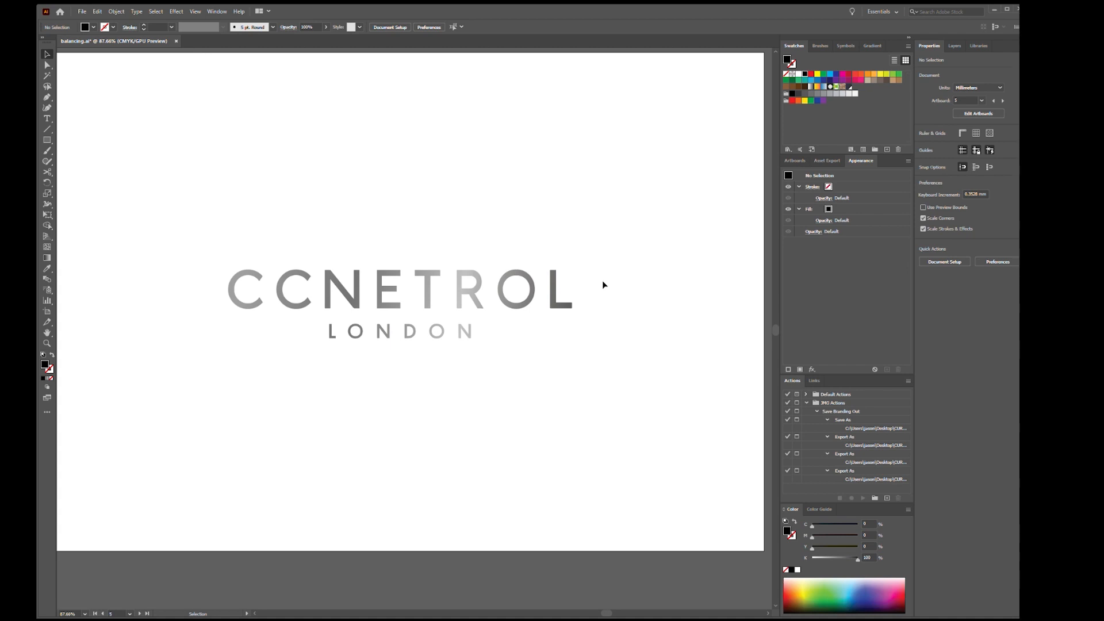
scroll(598, 282, "down", 3)
left_click_drag(262, 247, 647, 289)
left_click_drag(308, 273, 599, 279)
left_click_drag(272, 318, 312, 280)
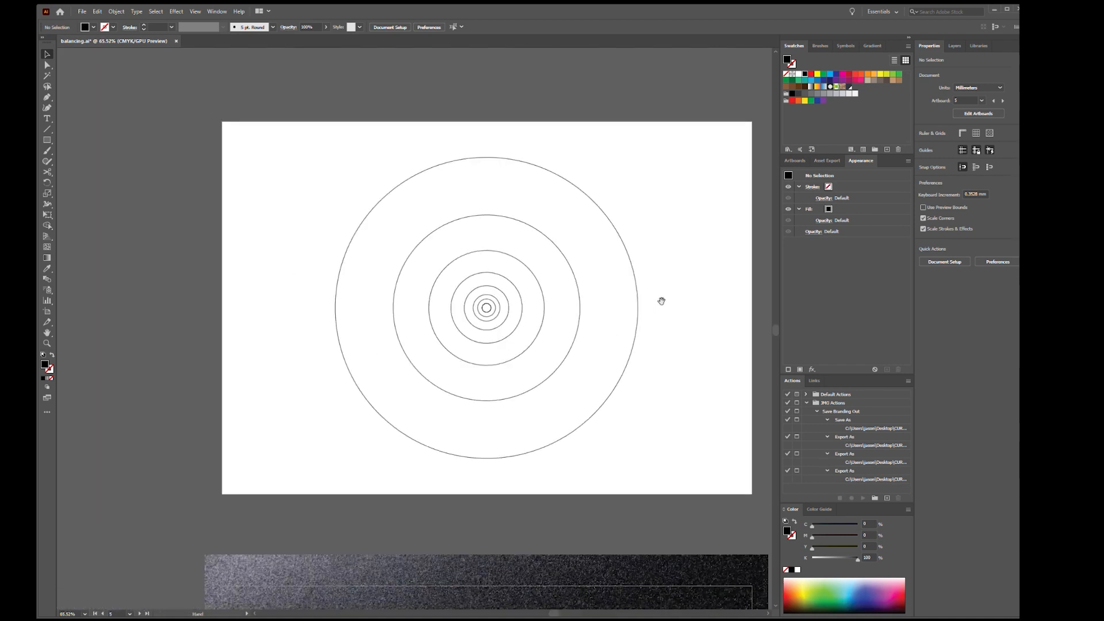
left_click_drag(661, 301, 232, 269)
left_click_drag(515, 285, 281, 304)
Undo the deletion of the stacked blocks beside CCNETROL and the spacing blocks above the wordmark.
key("ctrl+z")
key("ctrl+z")
key("ctrl+z")
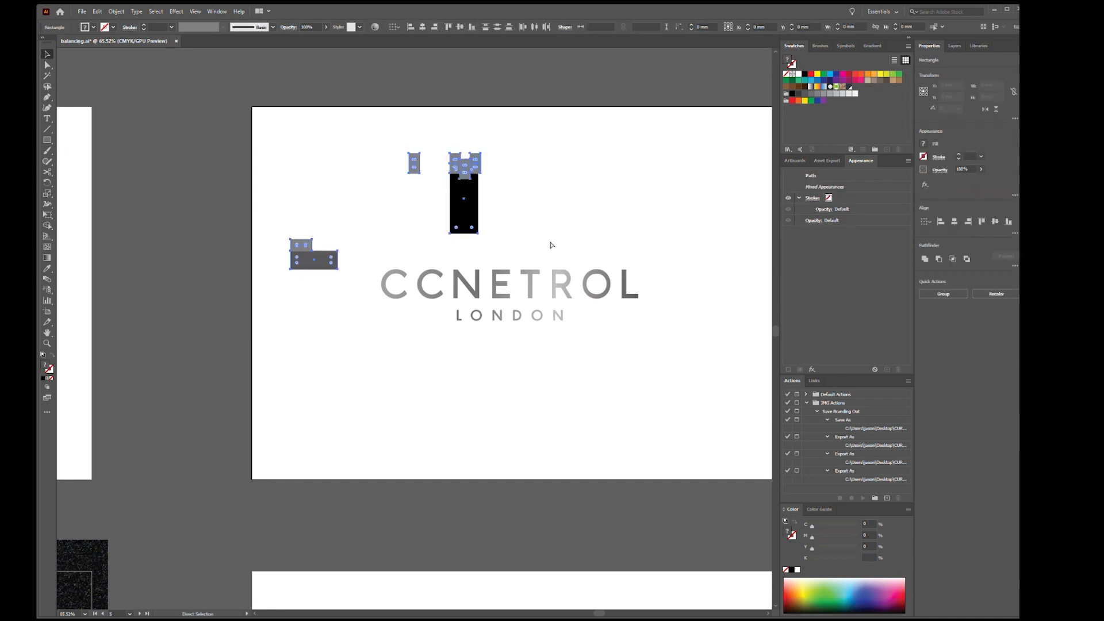
left_click(373, 231)
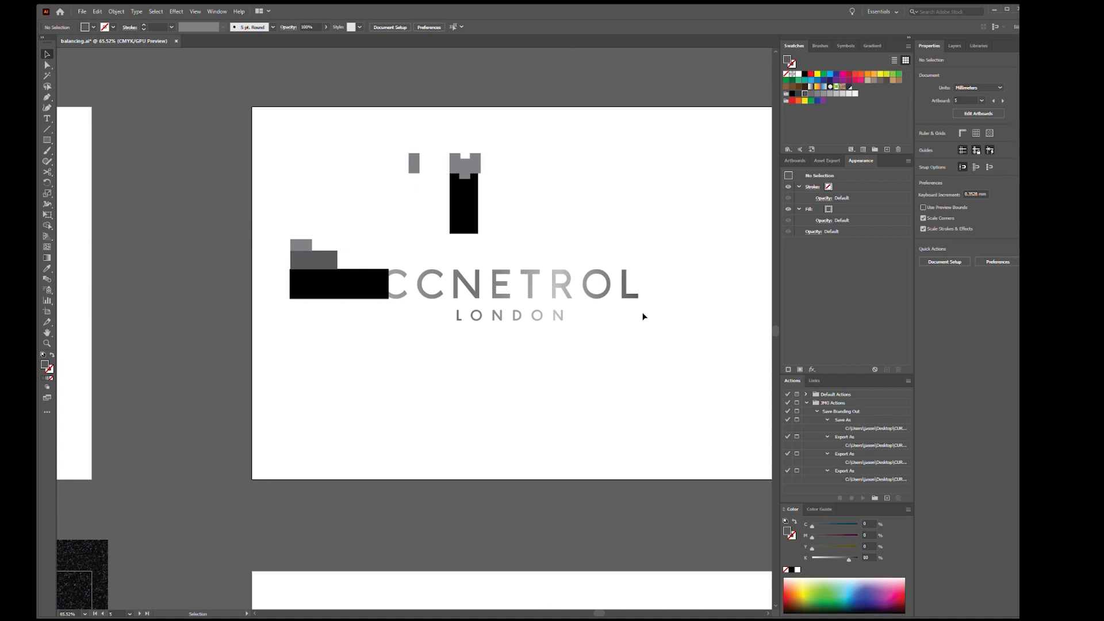
View the dark CCNETROL mockup and examine the geometric spacing bars and their legend on the spacing comparison artboard.
left_click_drag(296, 480, 665, 318)
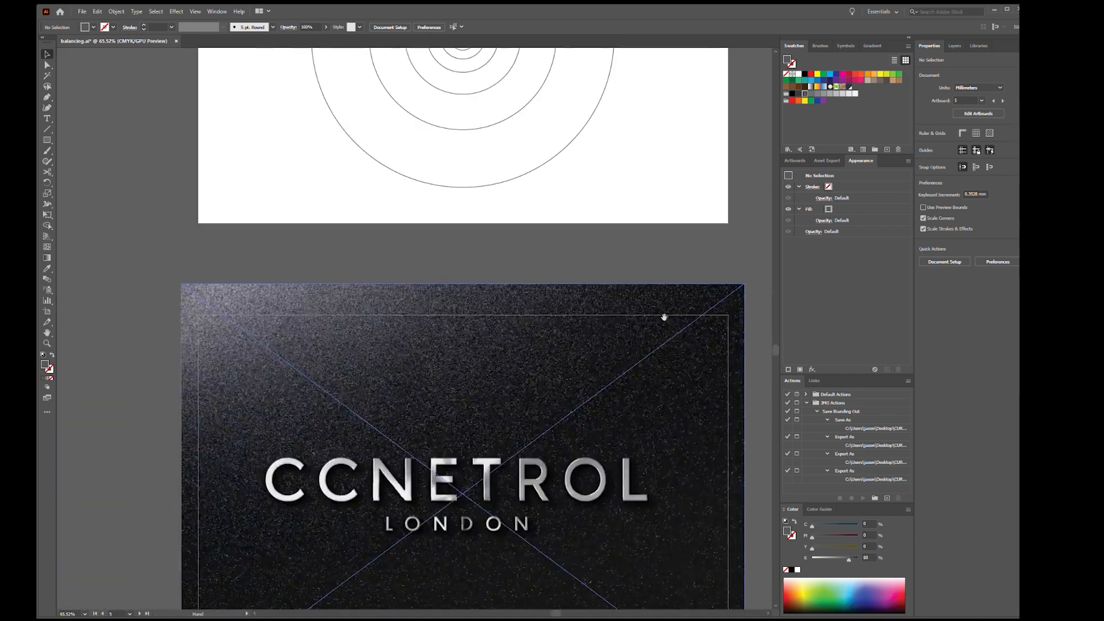
left_click_drag(313, 423, 572, 320)
left_click_drag(325, 371, 610, 361)
left_click_drag(499, 378, 629, 339)
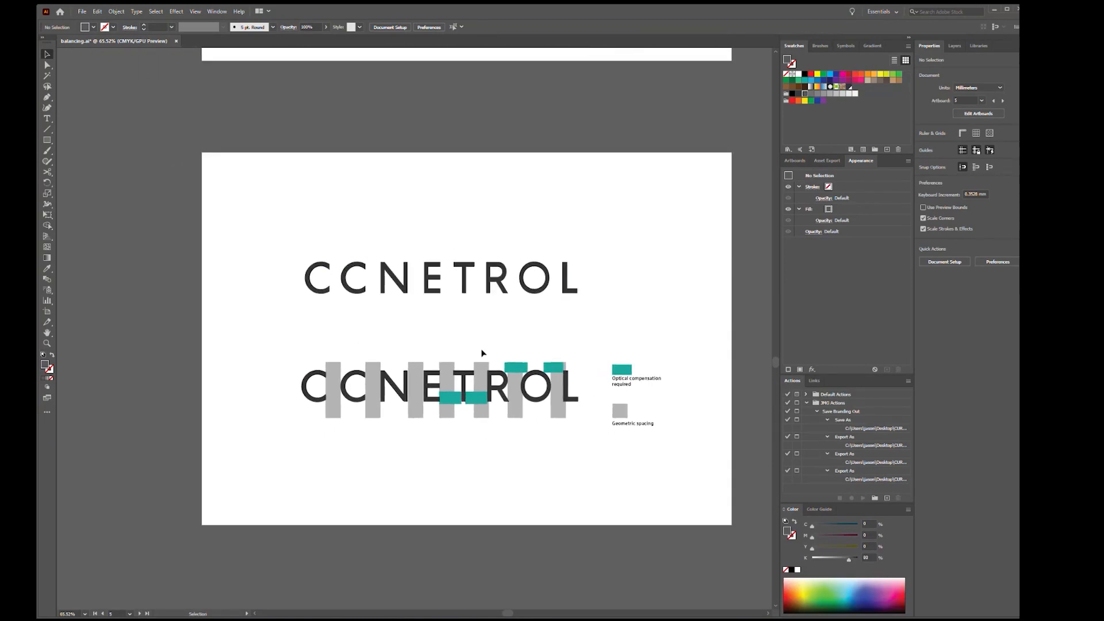
left_click(483, 386, "ctrl")
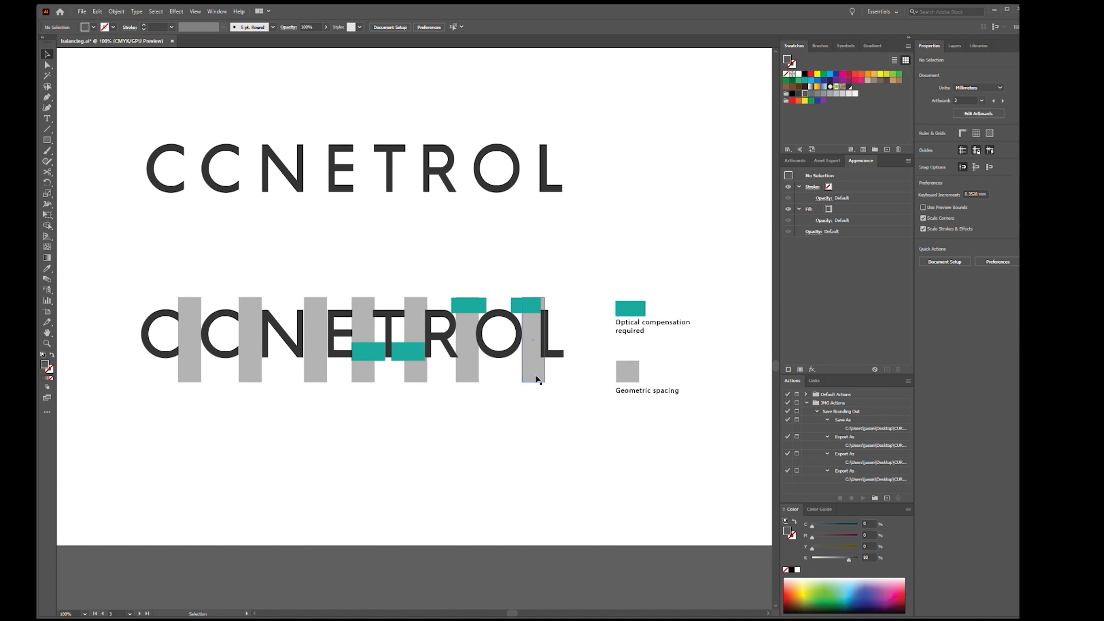
left_click(628, 384)
left_click(552, 400)
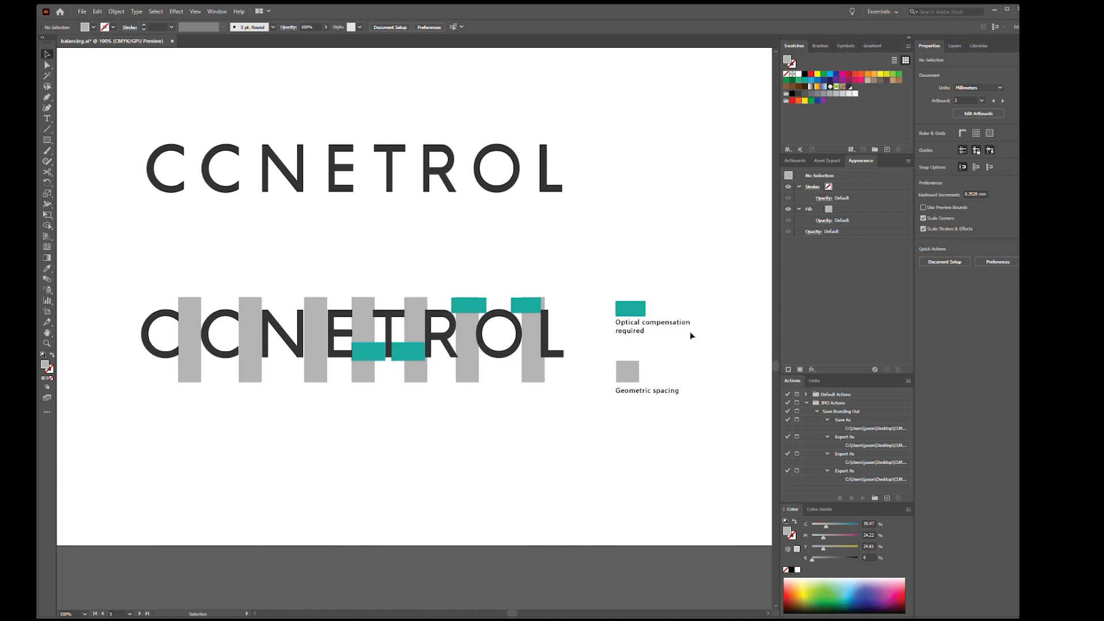
Compare the letter gaps in the unmarked CCNETROL wordmark with those in the version overlaid with spacing bars.
left_click(368, 337, "ctrl")
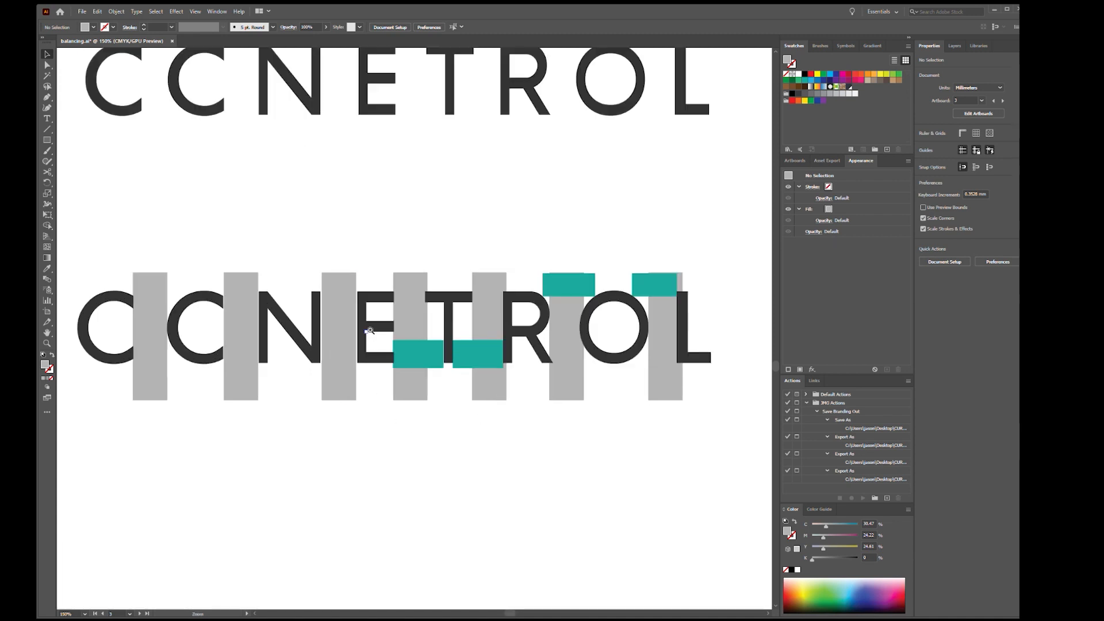
left_click_drag(461, 189, 438, 458)
left_click(412, 384, "ctrl")
left_click_drag(454, 377, 413, 405)
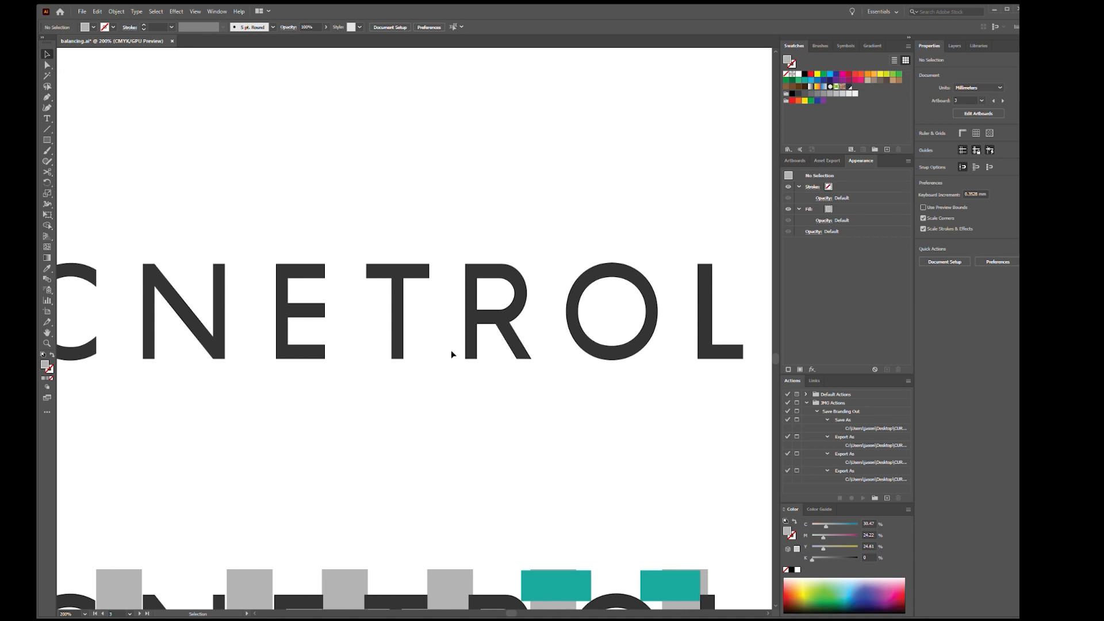
key("space")
left_click_drag(589, 451, 469, 340)
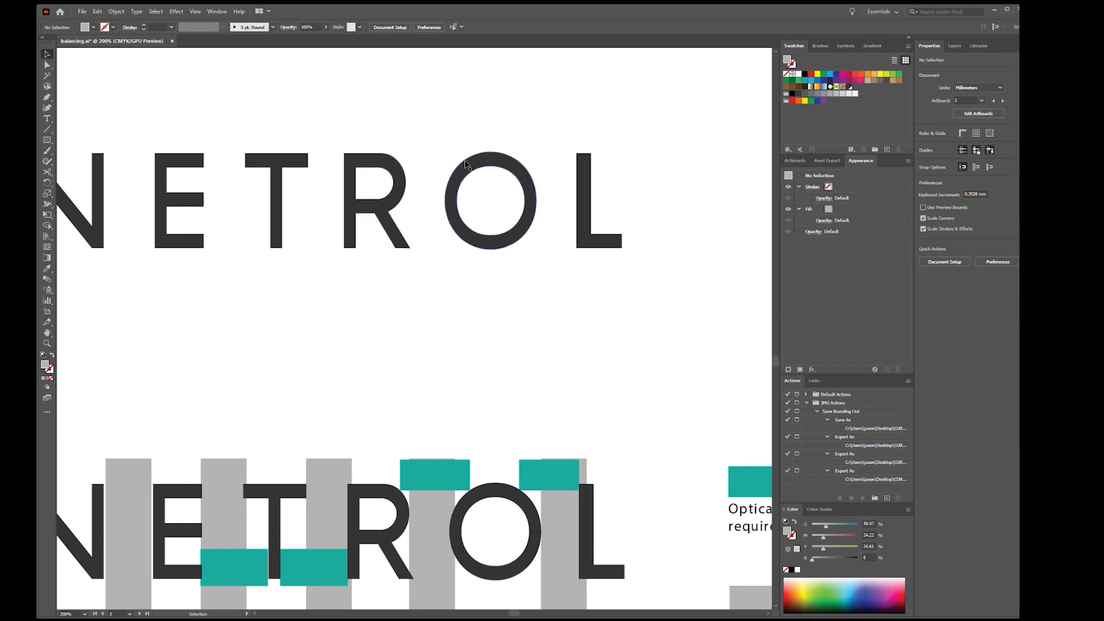
key("space")
left_click_drag(469, 364, 589, 180)
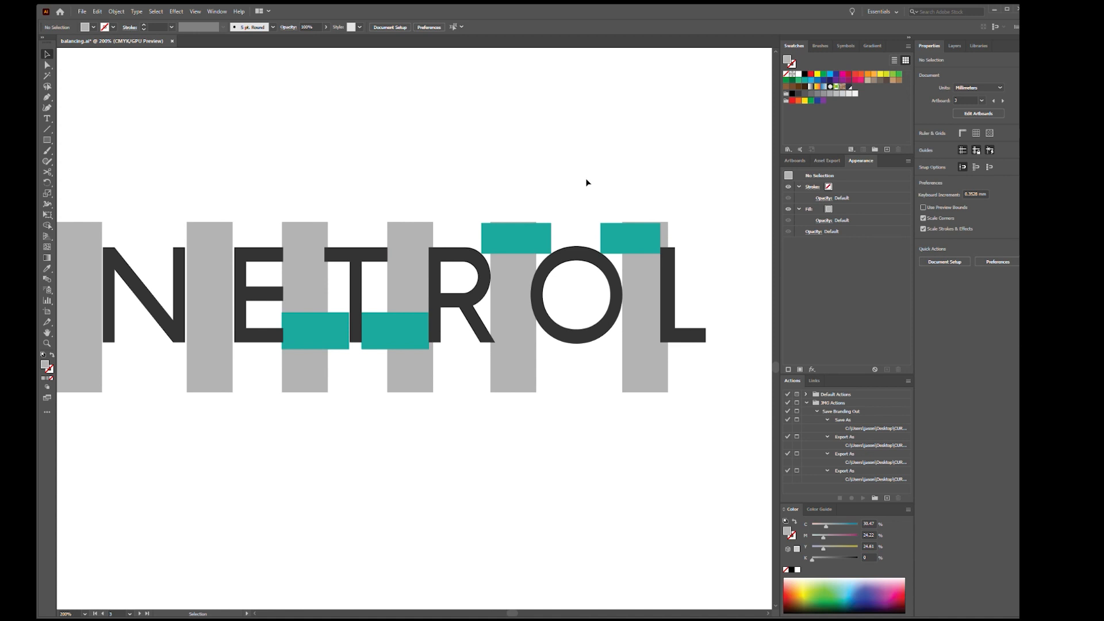
Examine the teal optical compensation blocks and grey spacing bars between each pair of CCNETROL letters.
left_click(530, 237)
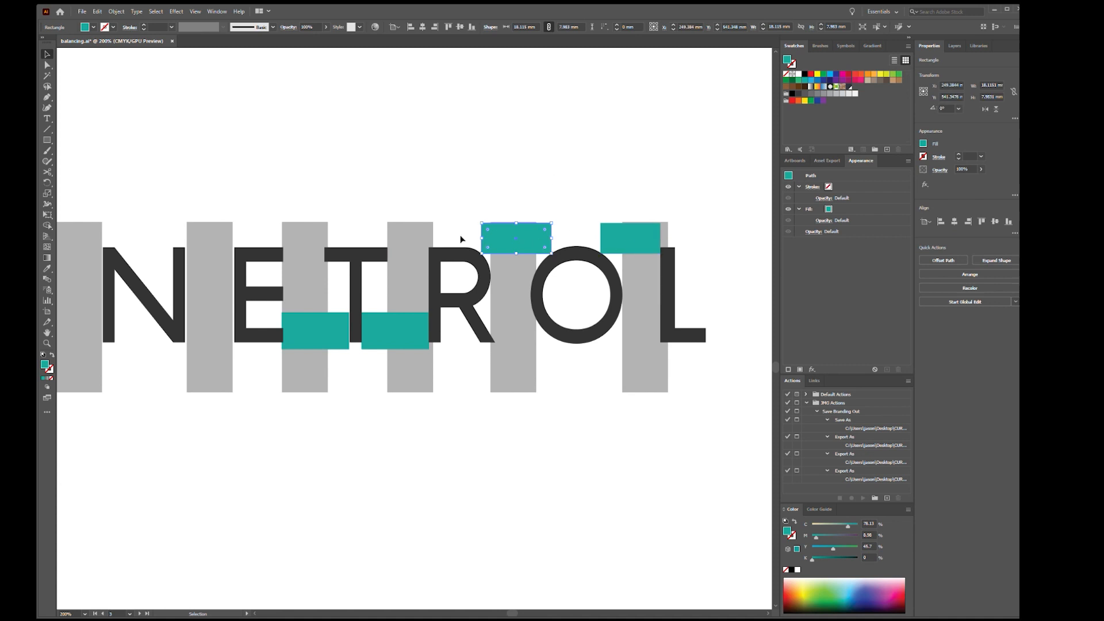
left_click(437, 191)
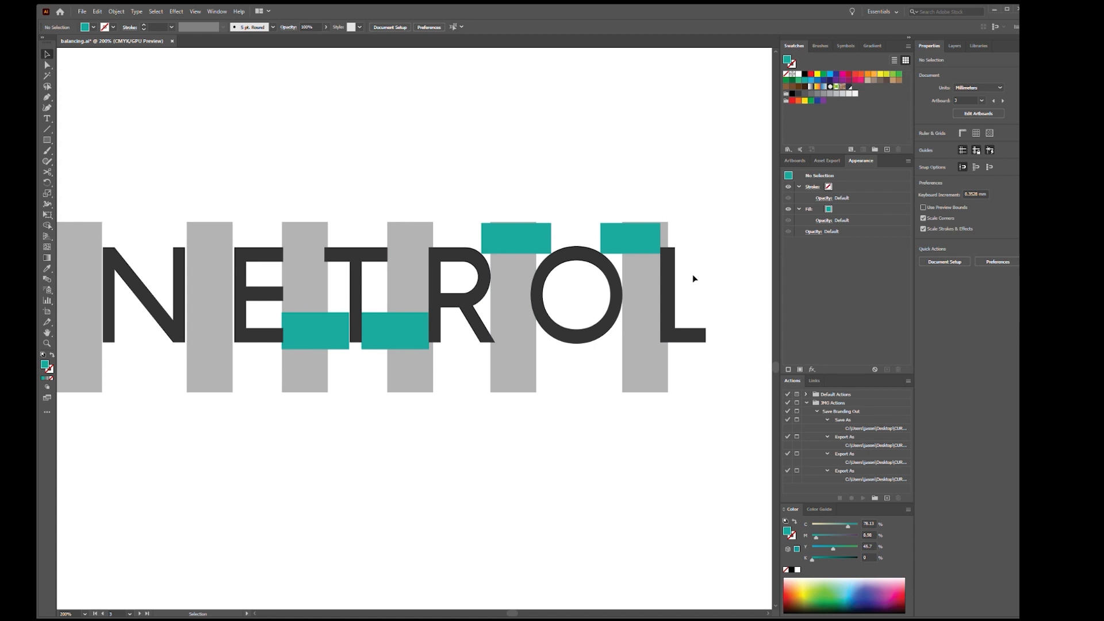
left_click_drag(616, 178, 456, 164)
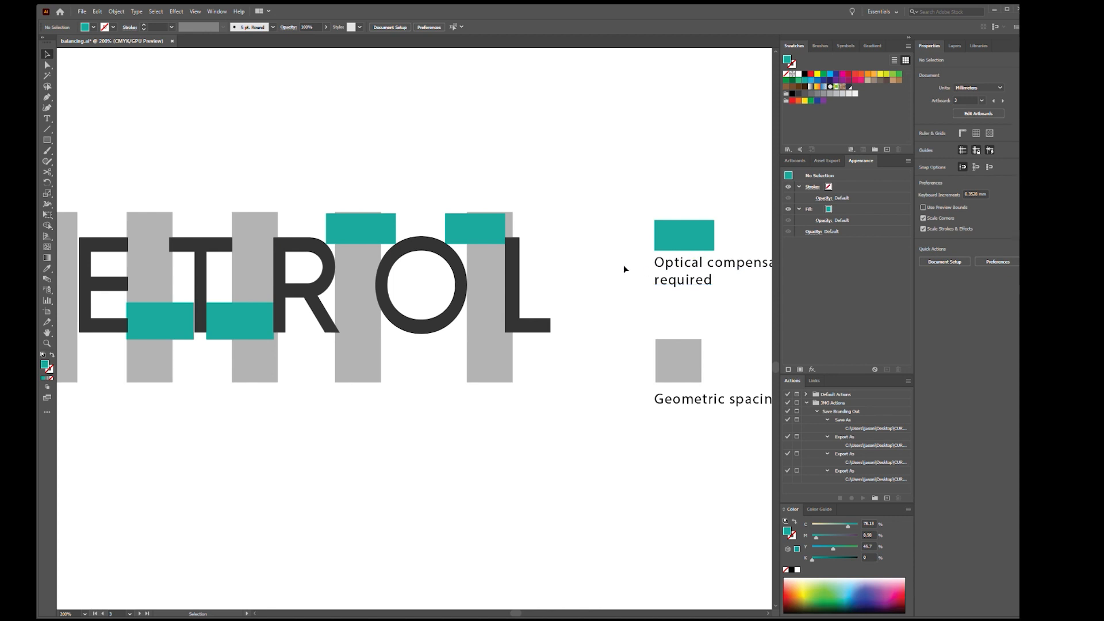
left_click_drag(559, 247, 670, 241)
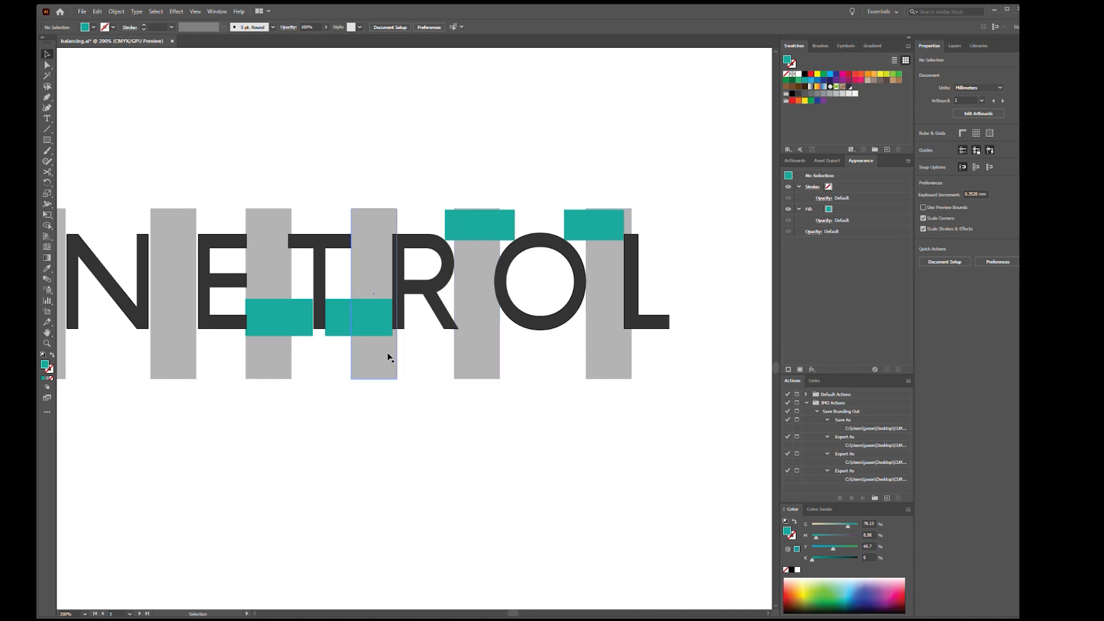
left_click_drag(654, 364, 754, 376)
left_click_drag(199, 402, 449, 419)
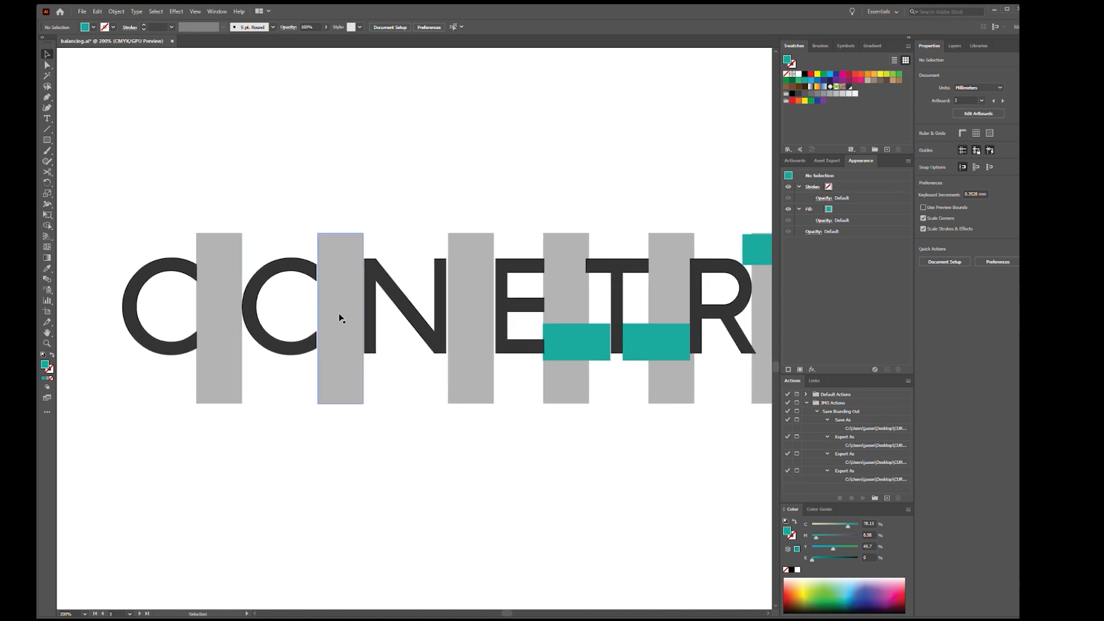
left_click_drag(691, 329, 498, 321)
left_click_drag(643, 325, 535, 328)
left_click_drag(746, 238, 563, 283)
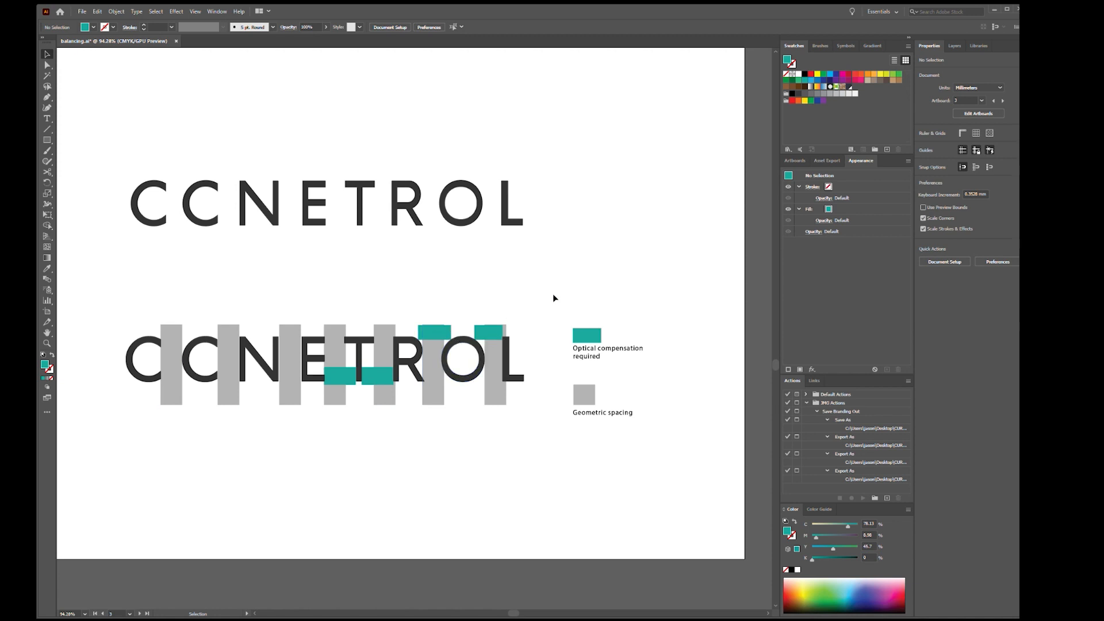
Review the finished metallic CCNETROL LONDON logo on its dark textured mockup.
key("h")
left_click_drag(693, 284, 404, 290)
left_click_drag(576, 262, 189, 267)
key("ctrl+space")
left_click_drag(559, 263, 484, 264)
left_click_drag(618, 248, 556, 257)
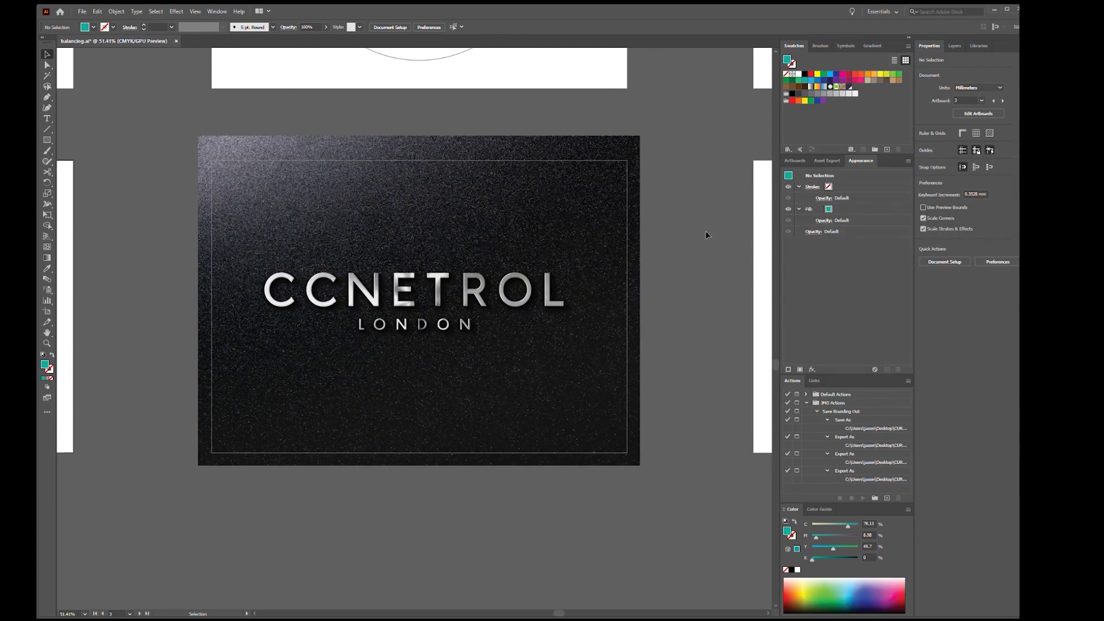
Compare the H bridge monogram on its white artboard with the gold HIGHBRIDGE PARTNERS mockup.
key("space")
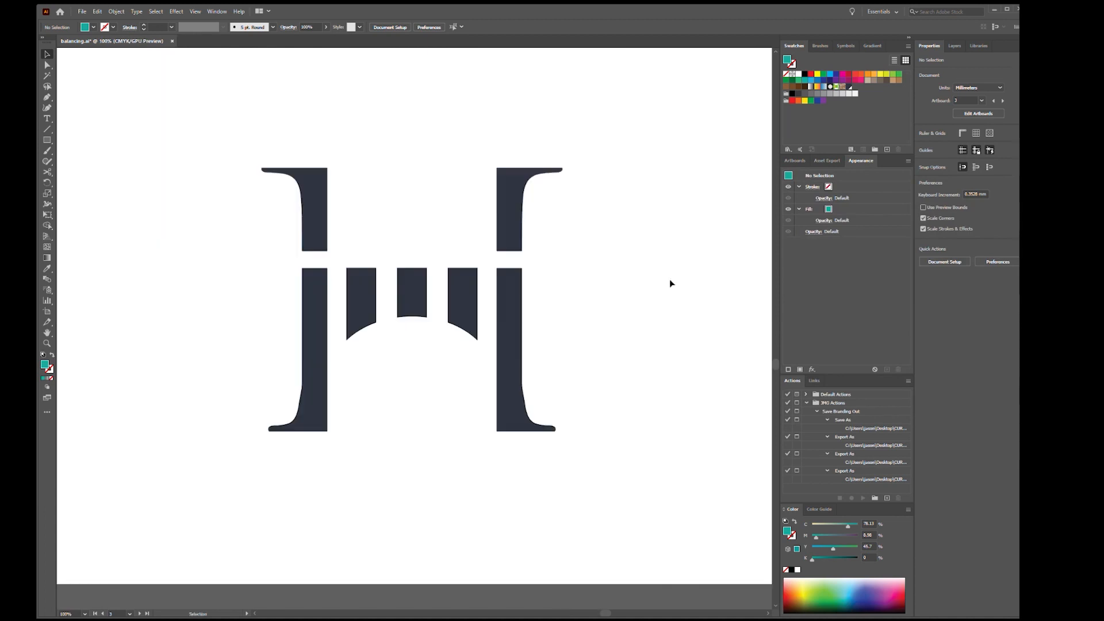
left_click_drag(671, 284, 602, 279)
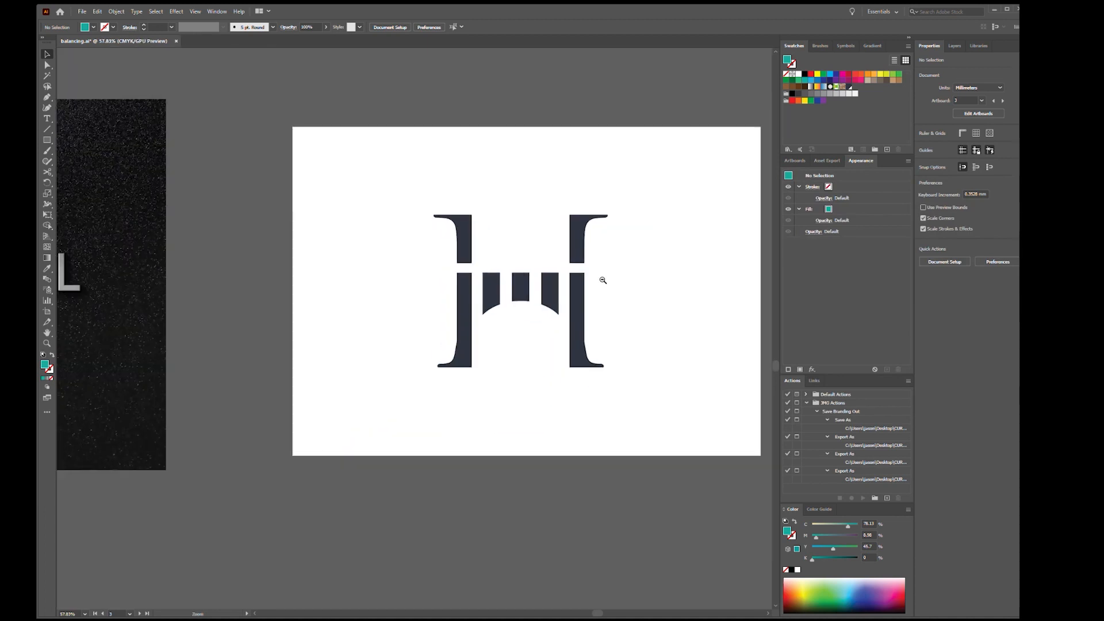
left_click_drag(683, 254, 592, 266)
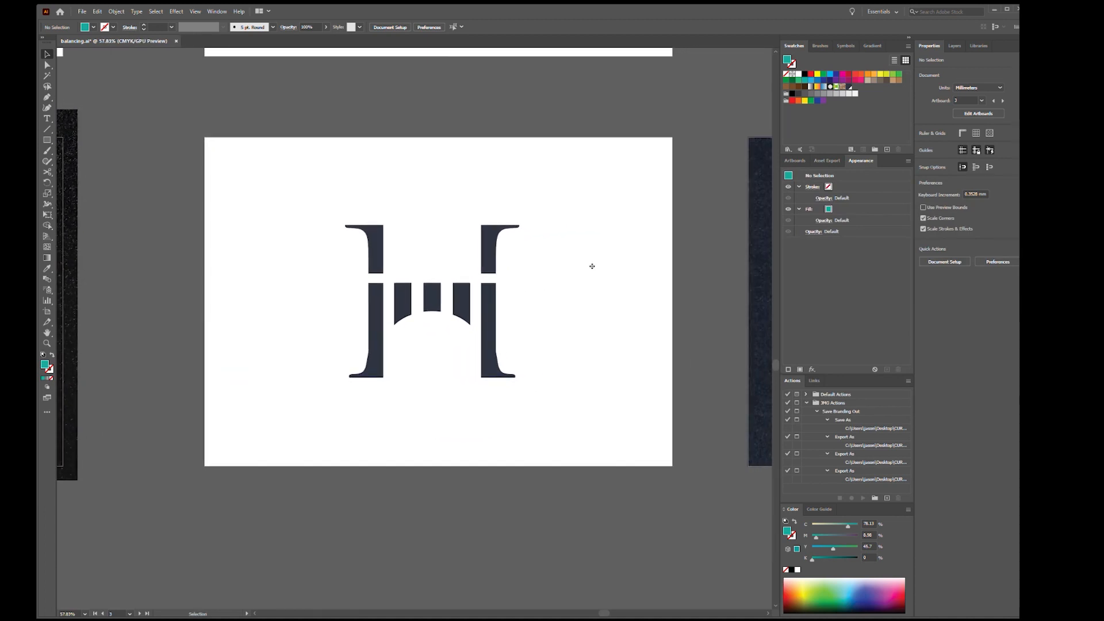
key("space")
left_click_drag(683, 259, 192, 245)
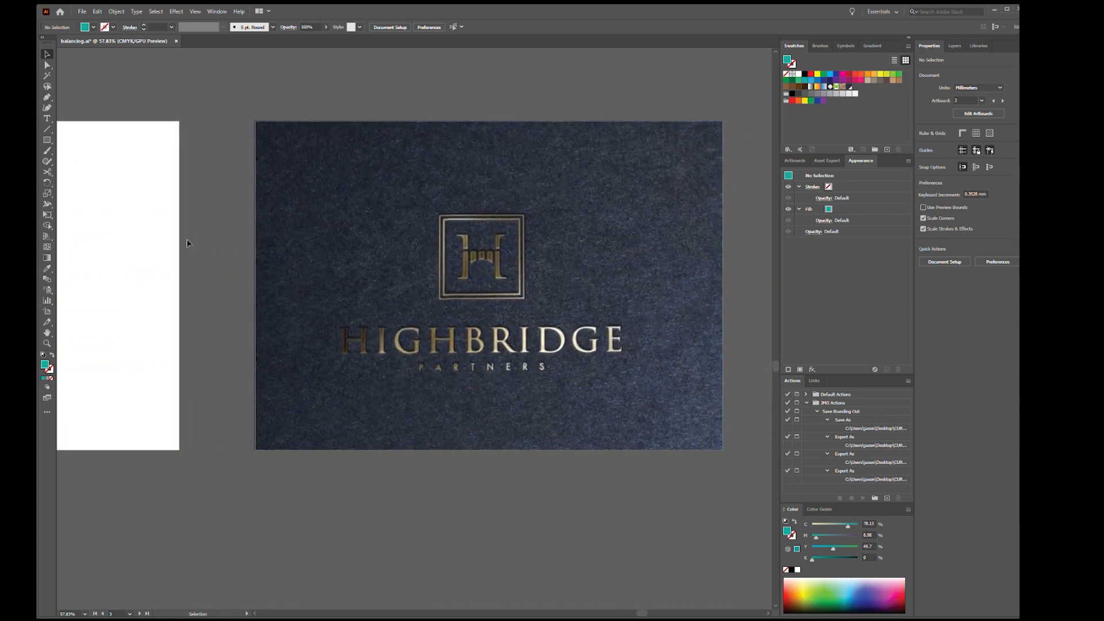
key("space")
left_click_drag(165, 254, 572, 275)
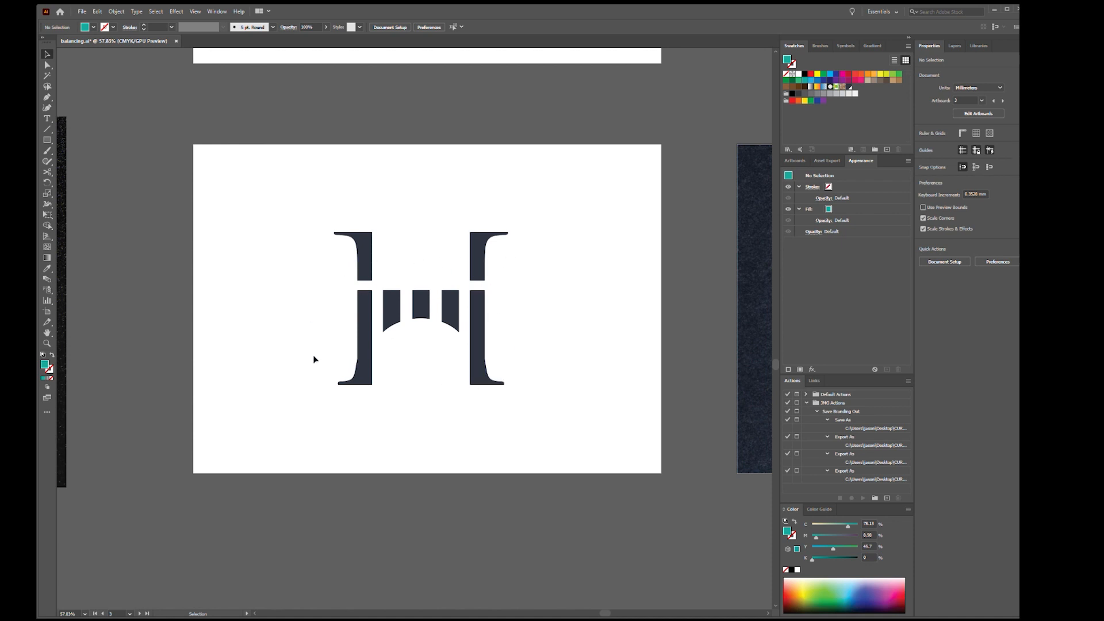
Copy the three stacked proportion blocks from the CCNETROL LONDON artboard onto the H monogram artboard.
left_click_drag(532, 146, 545, 500)
left_click_drag(232, 178, 263, 286)
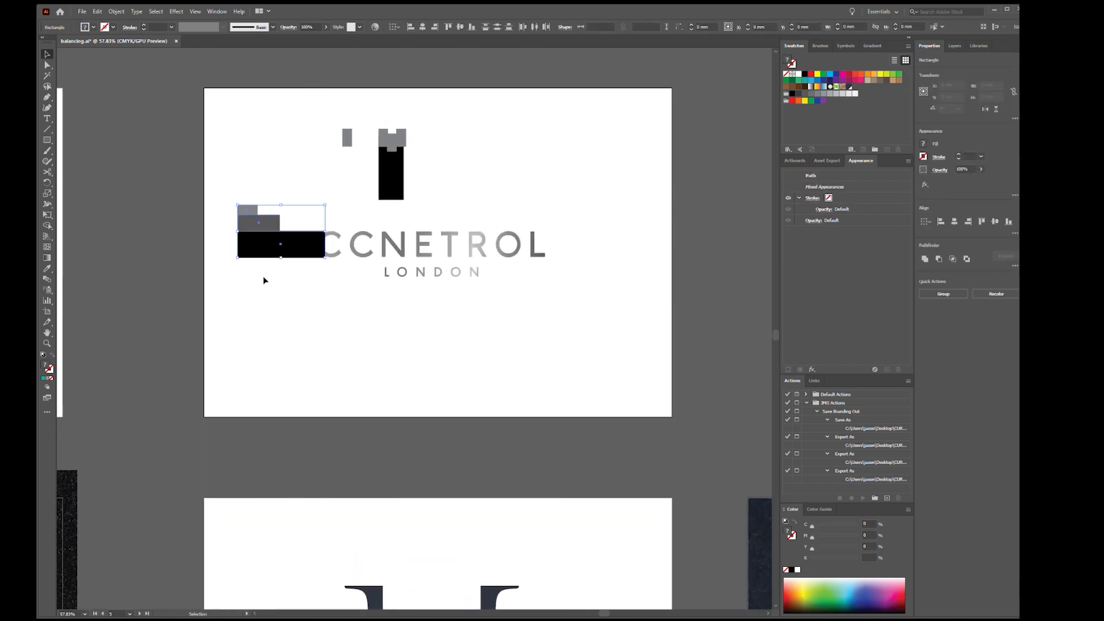
left_click_drag(277, 250, 271, 558)
left_click_drag(402, 554, 423, 137)
left_click(428, 232, "ctrl")
left_click_drag(417, 253, 394, 211)
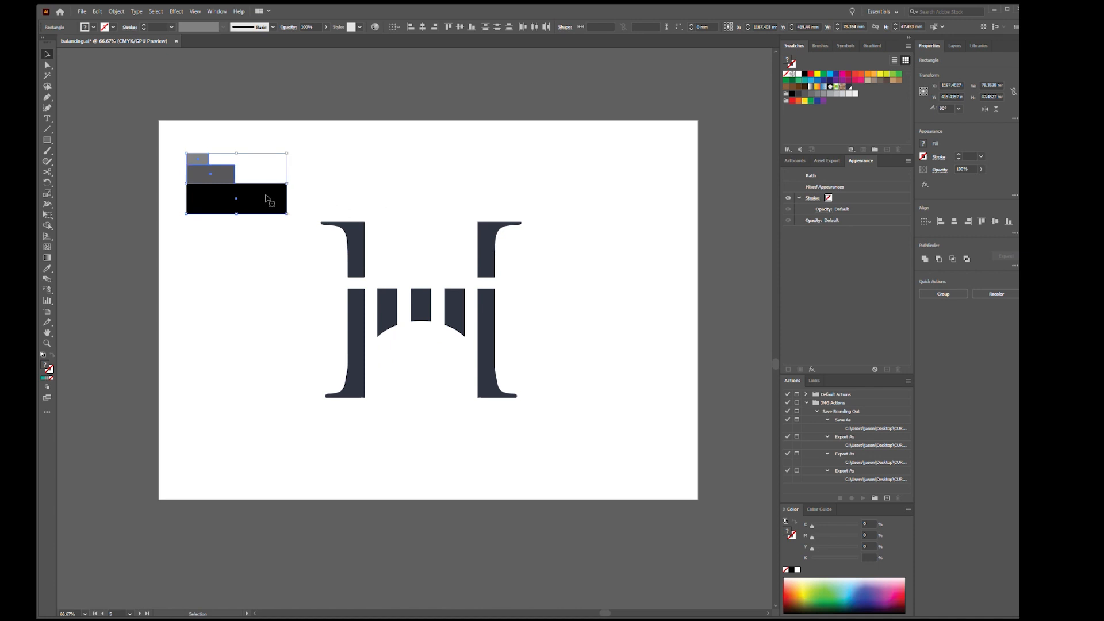
Enlarge the copied blocks proportionally over the H until the dark grey and black blocks together span the monogram's full height.
left_click_drag(268, 197, 624, 360)
key("e")
key("v")
left_click_drag(556, 336, 348, 311)
key("e")
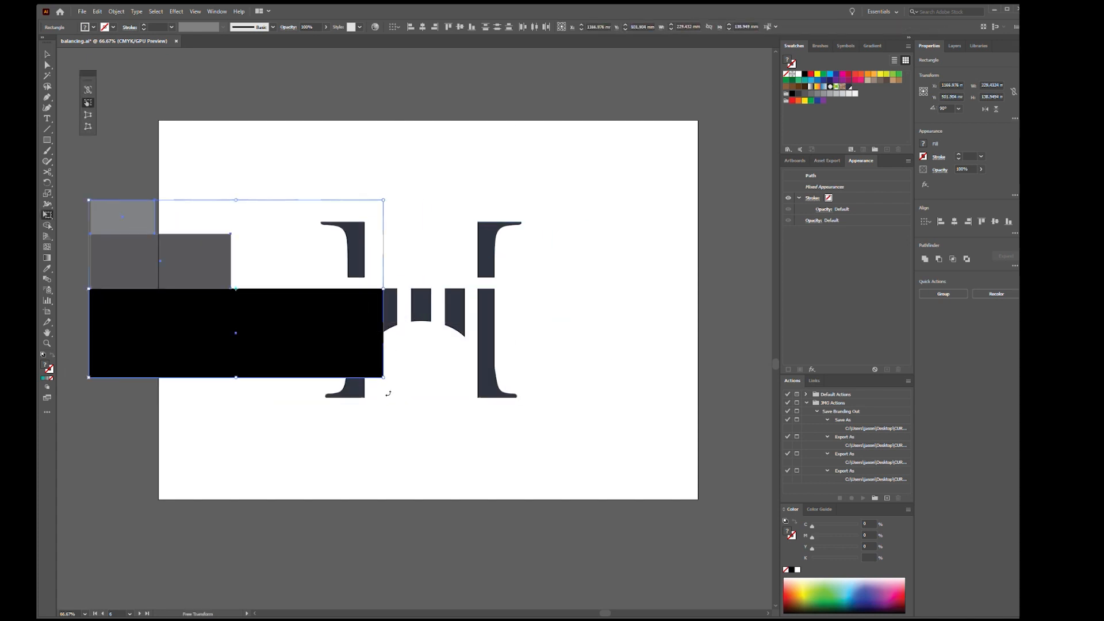
left_click_drag(387, 383, 419, 403)
left_click_drag(419, 206, 453, 187)
key("v")
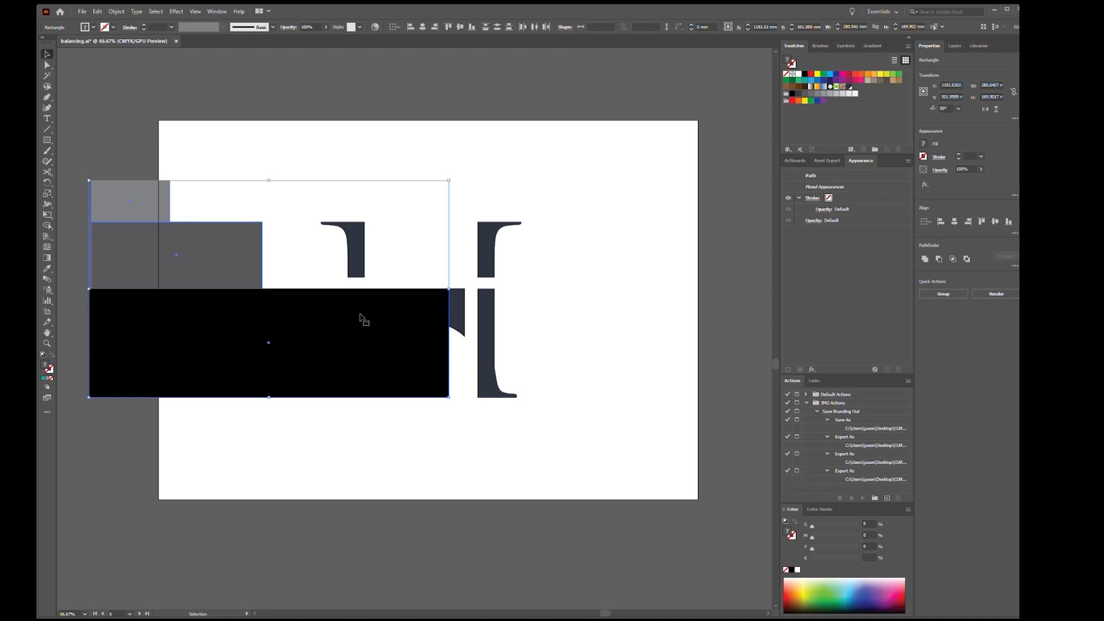
left_click(602, 252)
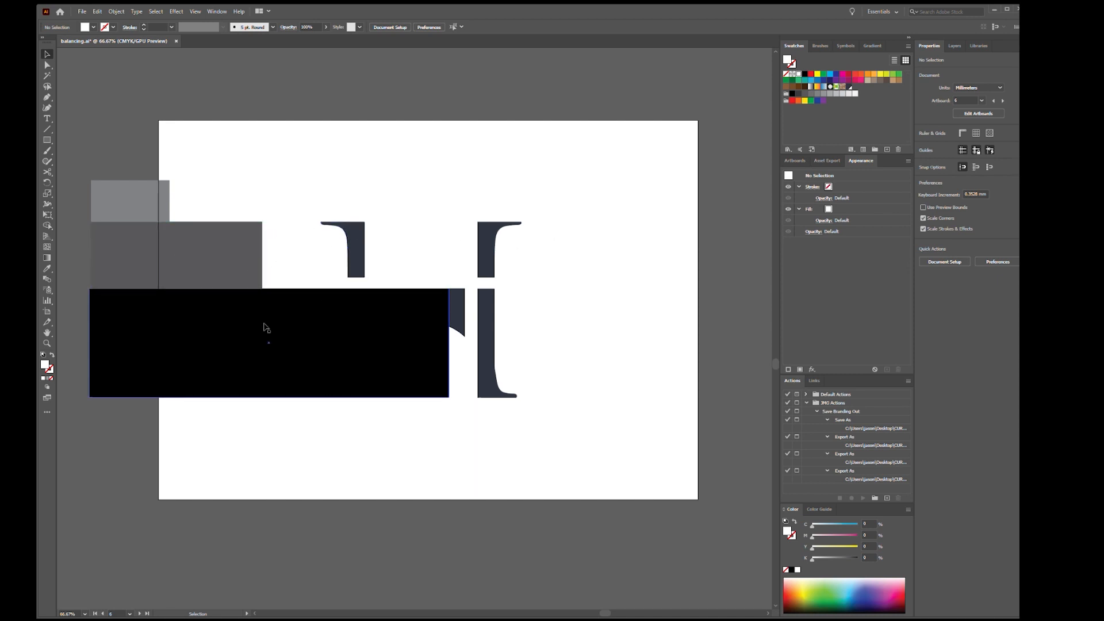
Move the enlarged blocks off the H's stems and rotate them 90° so they stand as side-by-side columns.
mouse_move(160, 185)
left_mouse_down()
mouse_move(192, 269)
mouse_move(188, 207)
mouse_move(158, 181)
left_mouse_up()
left_click_drag(244, 176, 152, 349)
left_click_drag(219, 267, 172, 411)
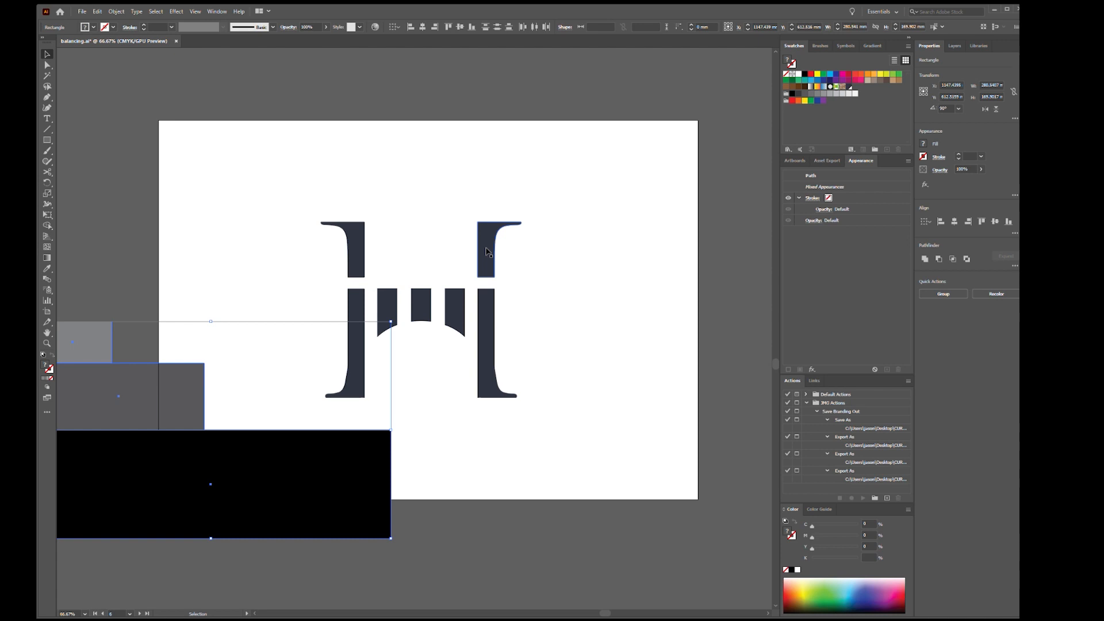
key("e")
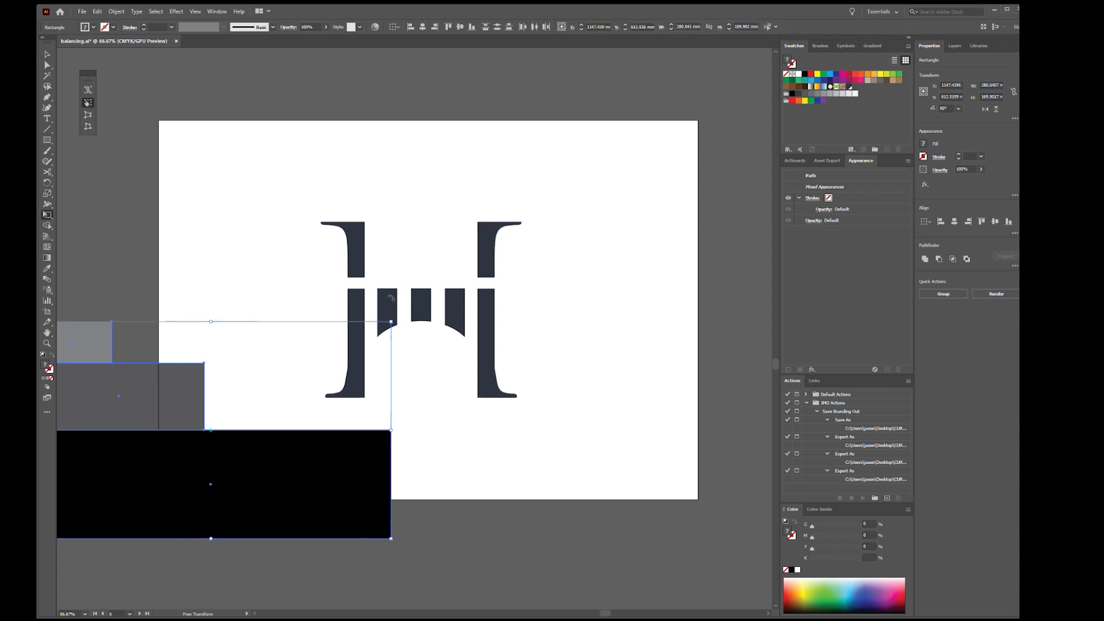
left_click_drag(370, 210, 294, 499)
key("v")
left_click(608, 278)
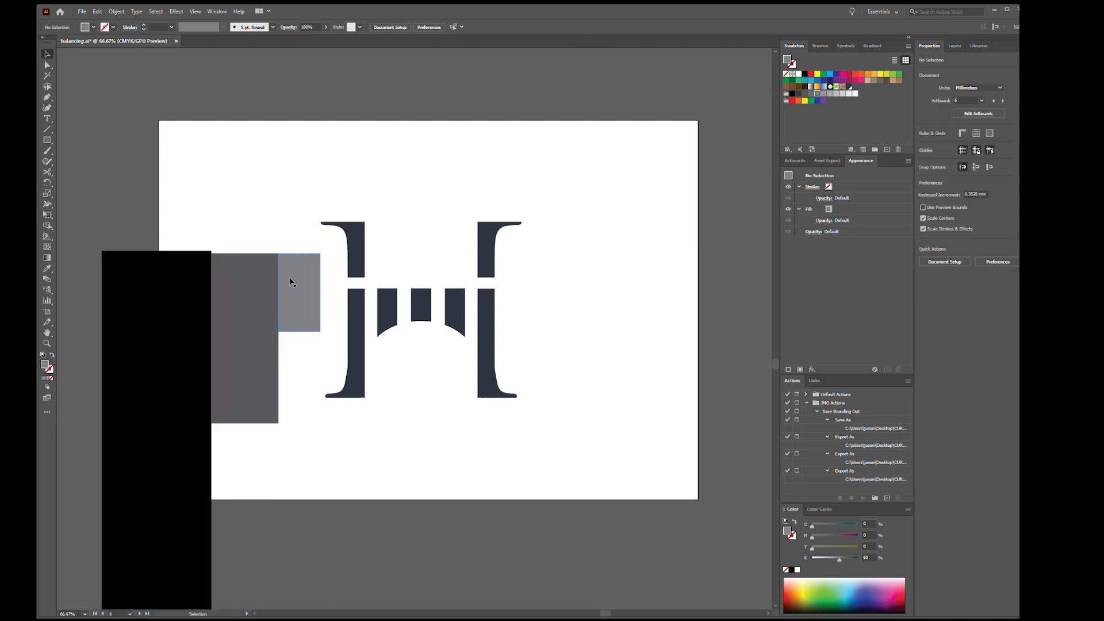
Place the light grey block over the H's upper left serif, duplicate it over the right serif, and nudge the left block flush with the stem.
left_click_drag(311, 314, 356, 232)
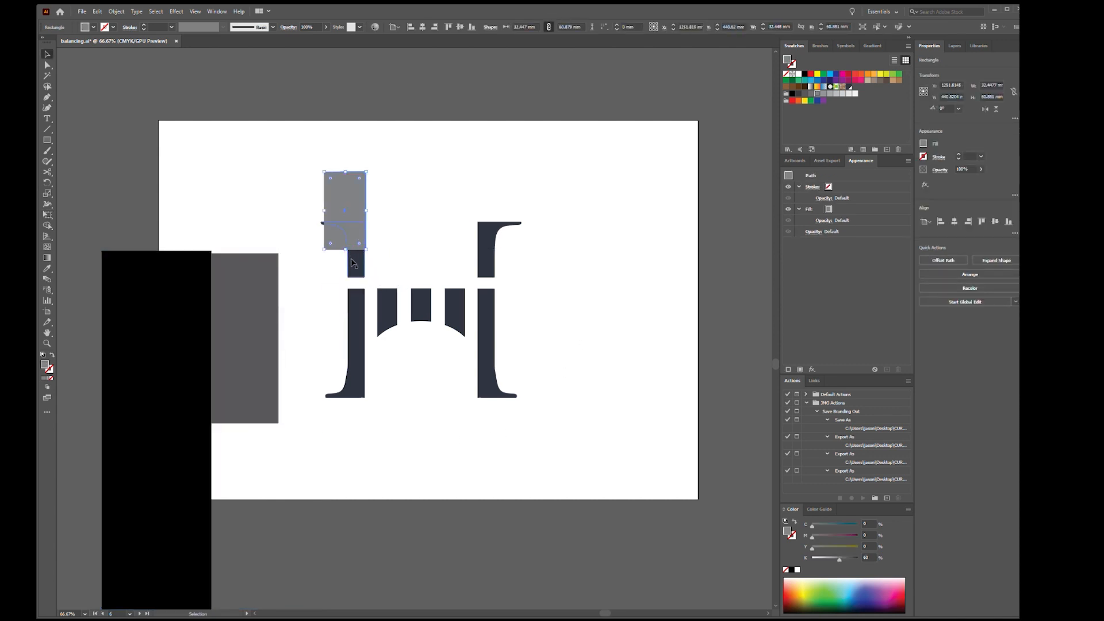
left_click_drag(357, 193, 512, 183)
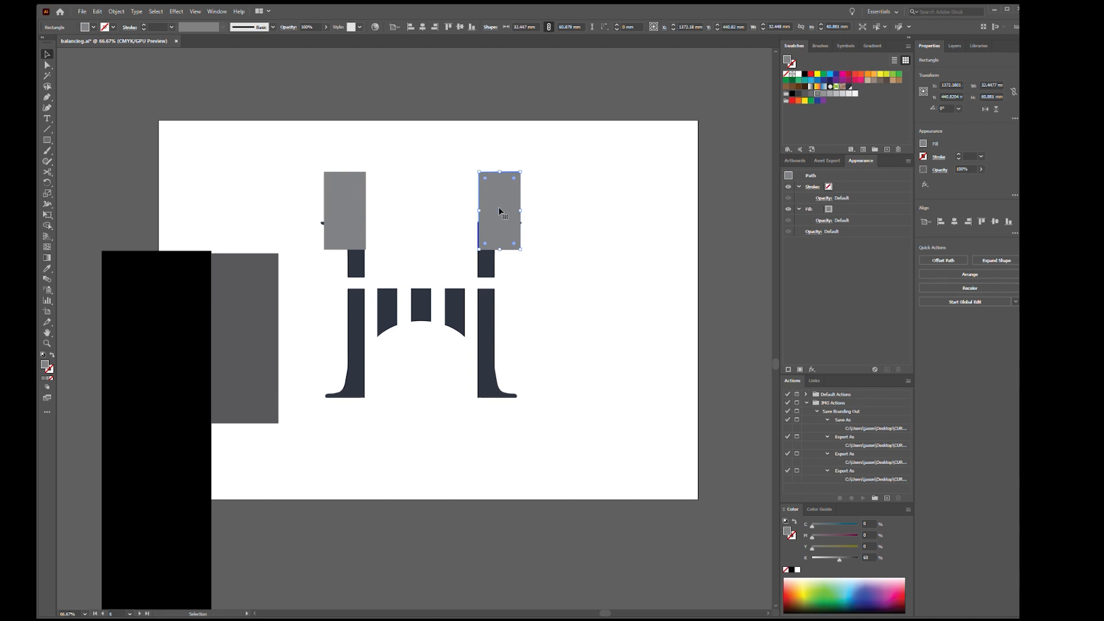
left_click(529, 204)
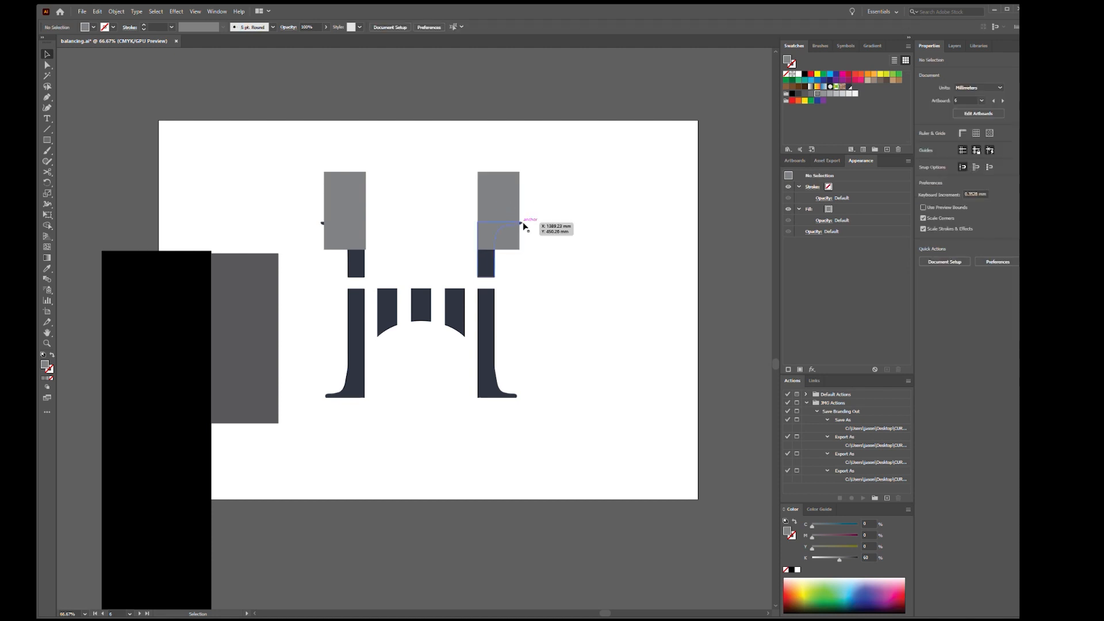
left_click(351, 237)
key("Left")
key("Left")
left_click(422, 231)
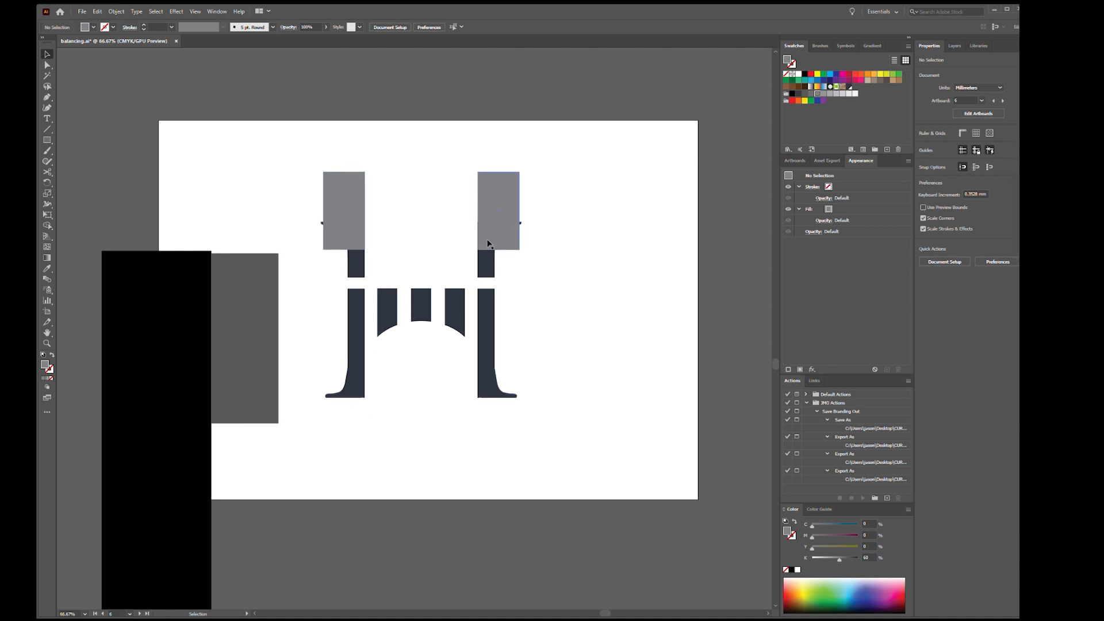
Duplicate the tall black block into the gap between the H's two stems.
left_click(220, 293)
left_click(184, 298)
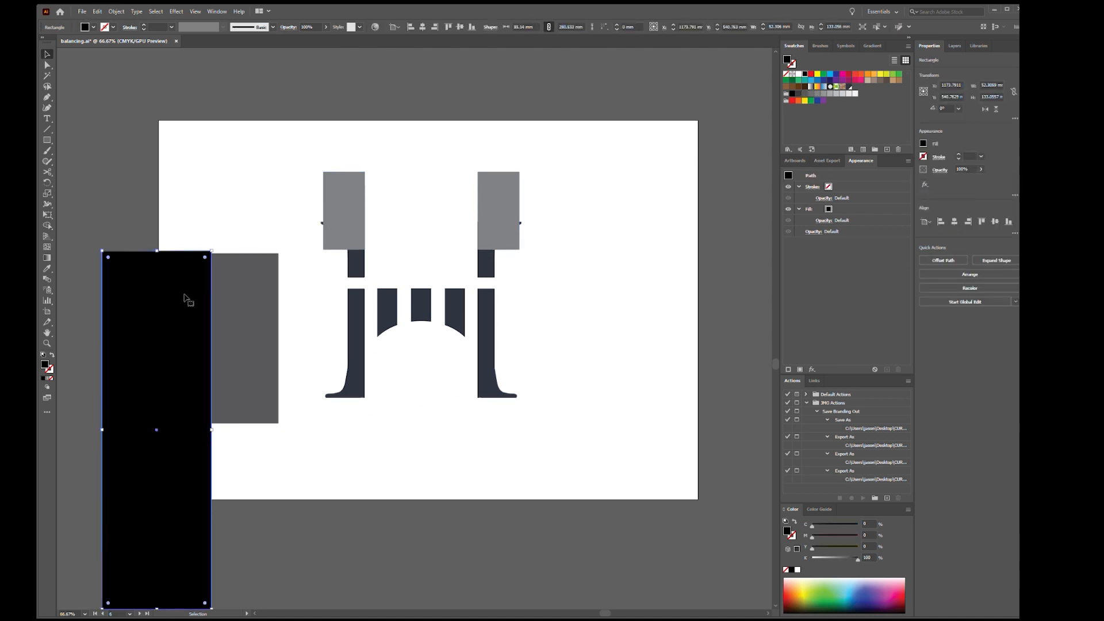
left_click_drag(187, 304, 443, 264)
left_click(597, 280)
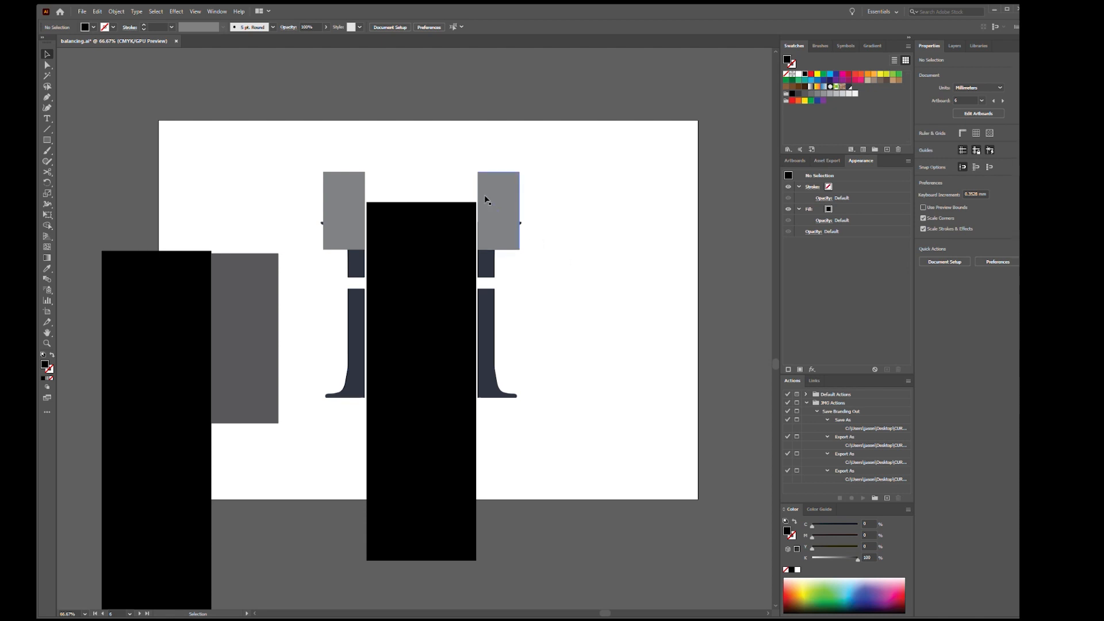
Delete the black, dark grey and light grey measuring blocks from the H monogram artboard.
left_click_drag(250, 208, 148, 296)
key("Delete")
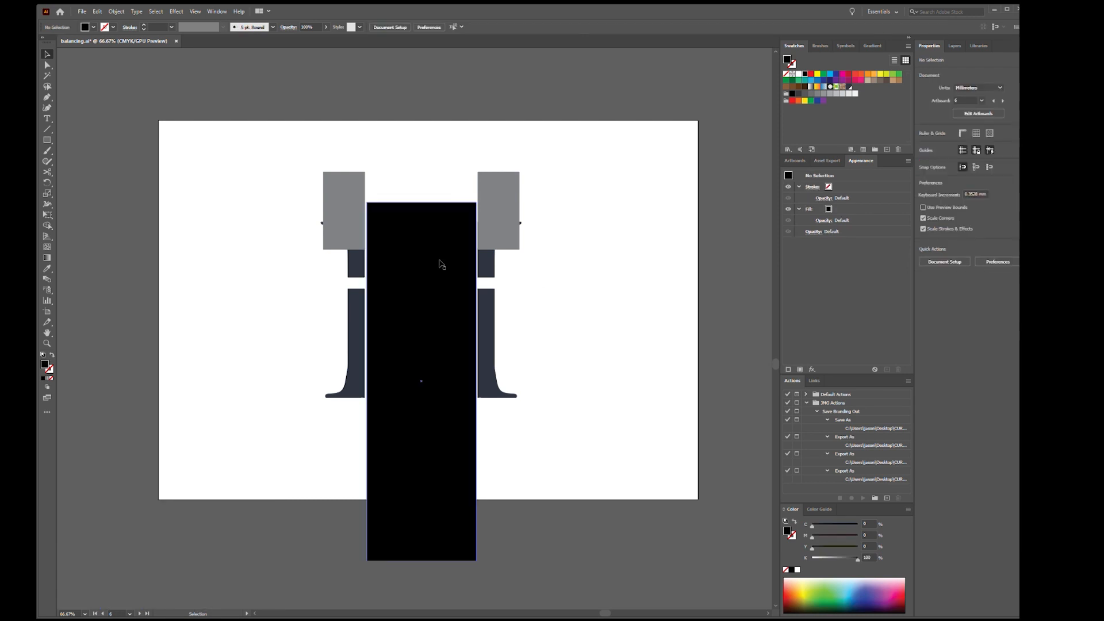
left_click_drag(413, 259, 634, 259)
key("Delete")
left_click(489, 190)
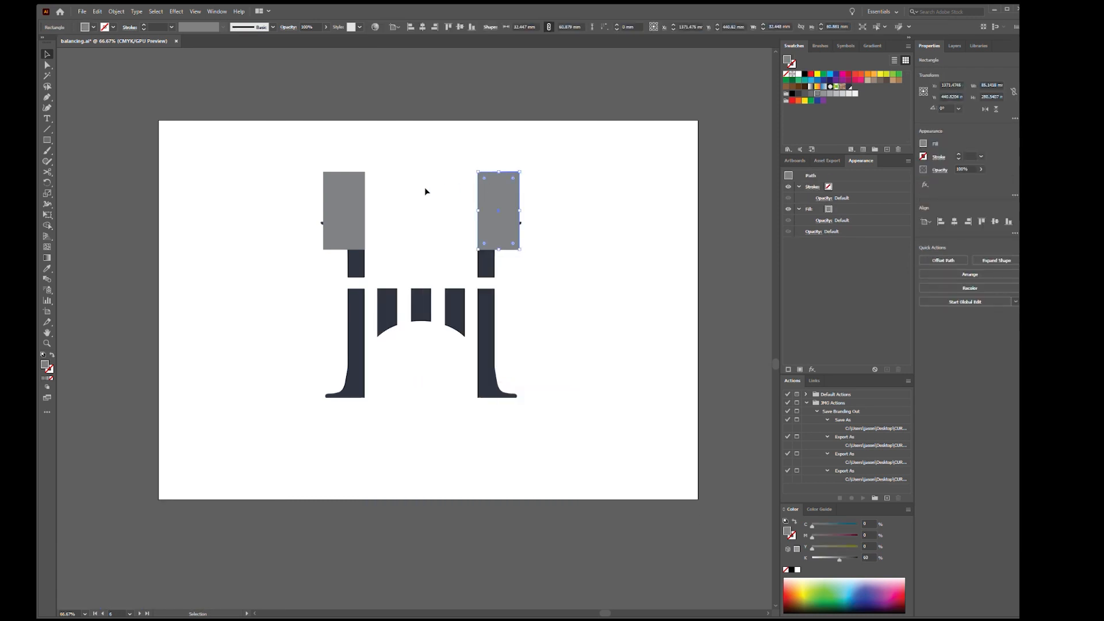
key("Delete")
left_click(360, 193)
key("Delete")
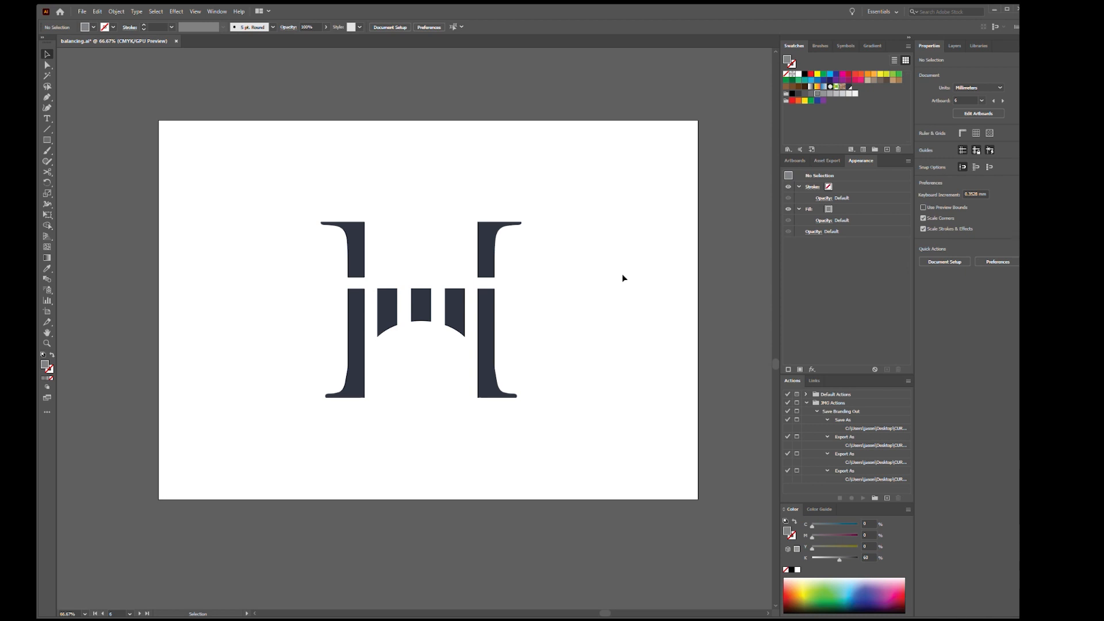
Review the clean H monogram and its neighbouring artboards, including the golden-ratio and concentric circle constructions.
key("space")
left_click_drag(402, 103, 497, 571)
key("space")
left_click_drag(713, 495, 525, 158)
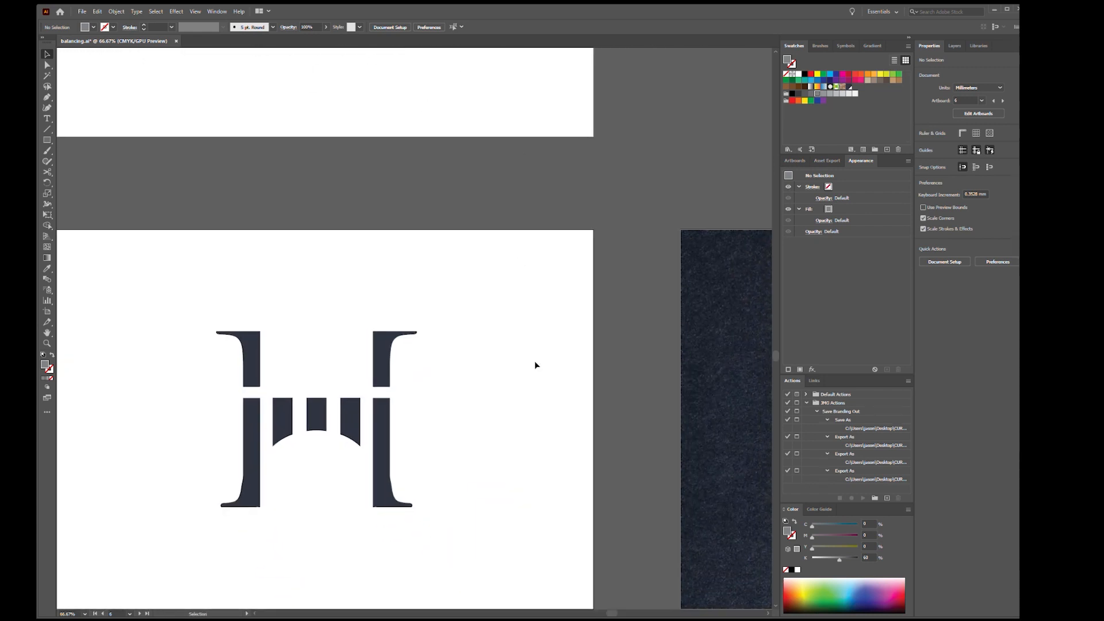
scroll(535, 365, "down", 2)
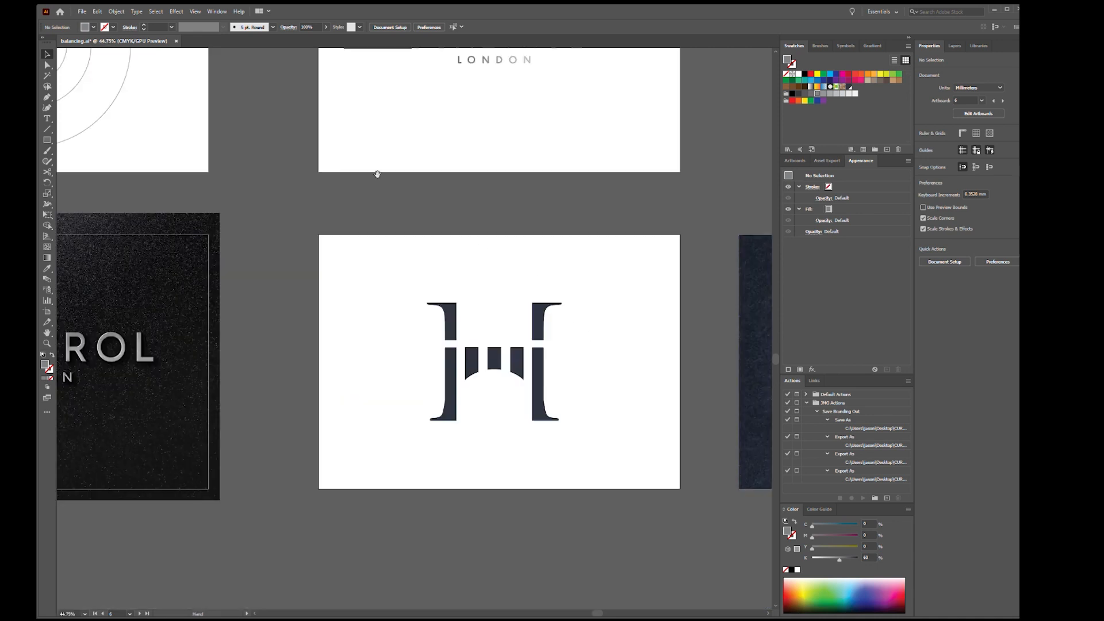
key("space")
left_click_drag(261, 119, 333, 214)
left_click_drag(575, 387, 876, 590)
left_click_drag(260, 308, 565, 263)
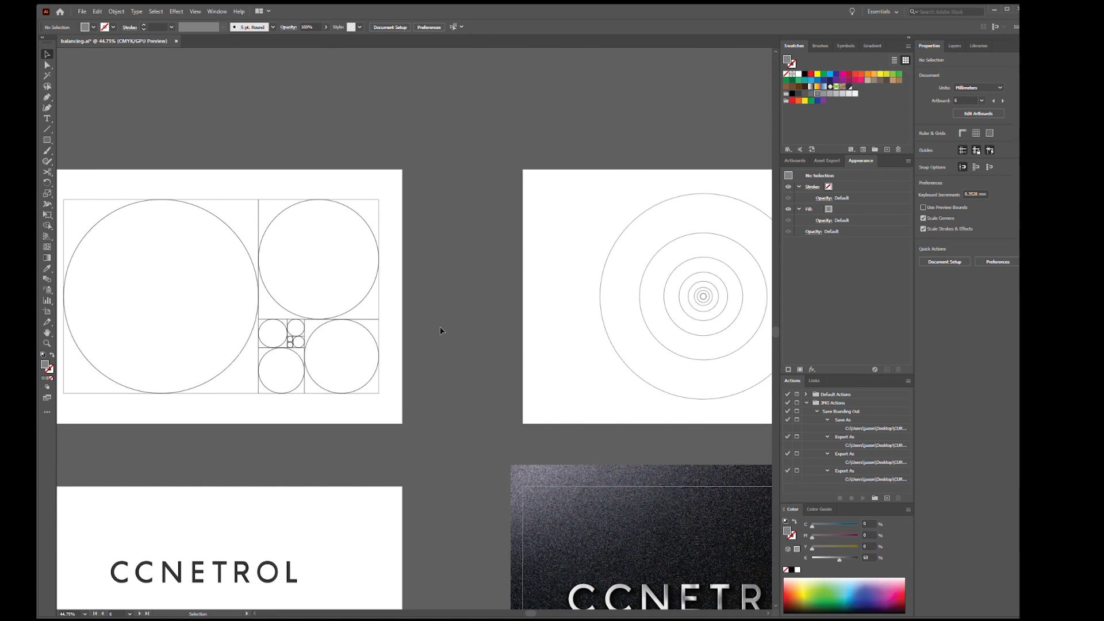
Move the golden-ratio circle construction from its artboard over the CCNETROL wordmarks and delete it.
left_click_drag(404, 251, 185, 377)
key("space")
left_click_drag(322, 469, 429, 183)
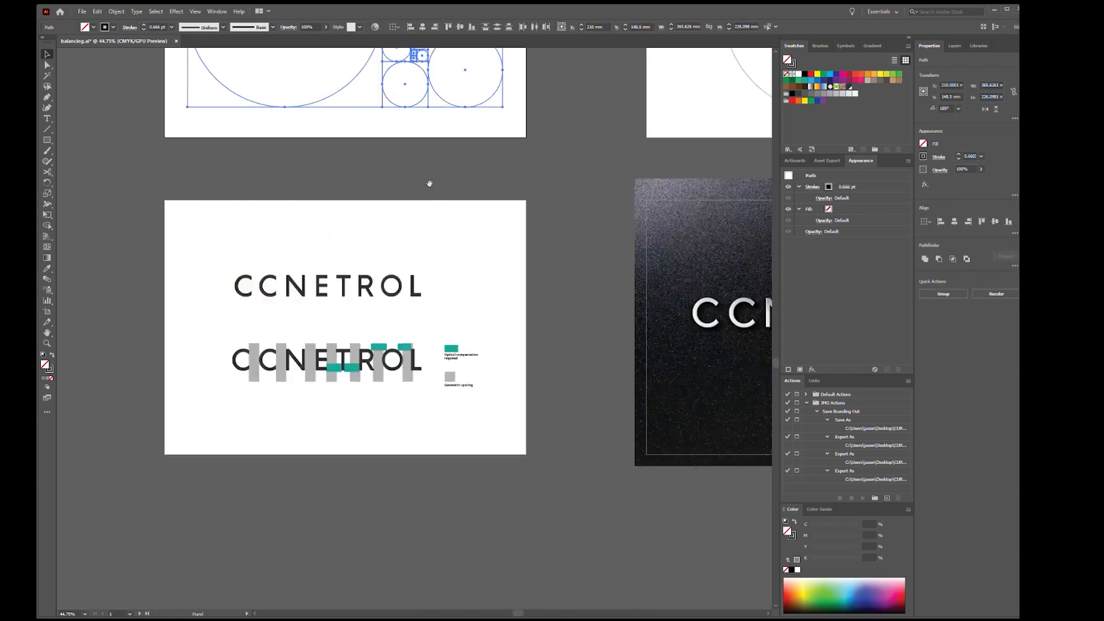
left_click_drag(351, 87, 322, 340)
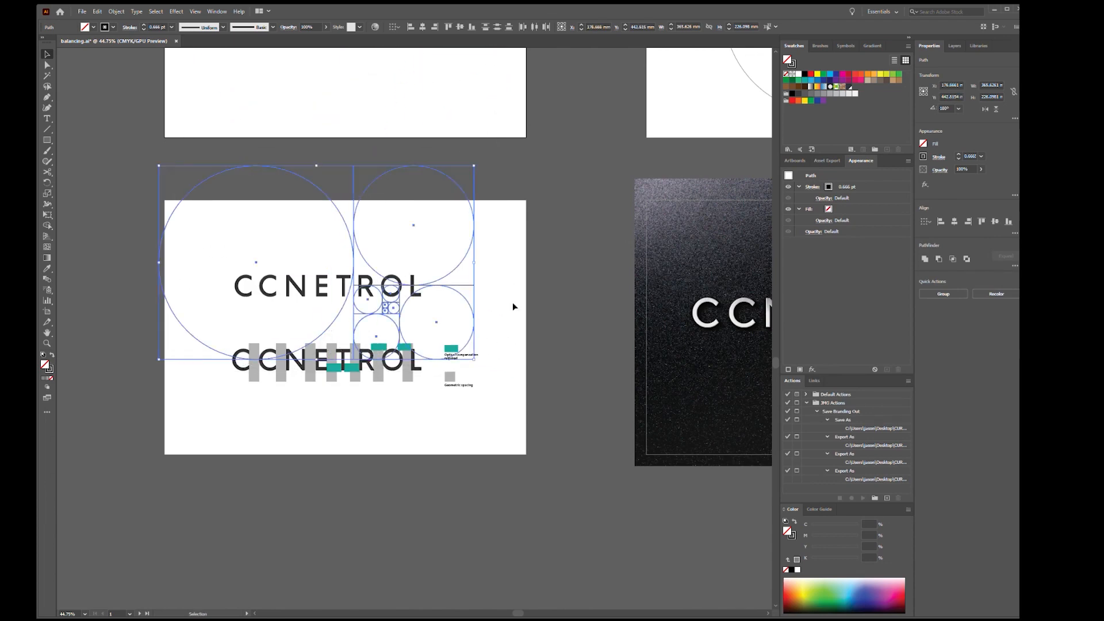
key("Delete")
Move the three stacked proportion blocks on the CCNETROL LONDON artboard to just below the start of the wordmark.
key("space")
left_click_drag(557, 178, 205, 343)
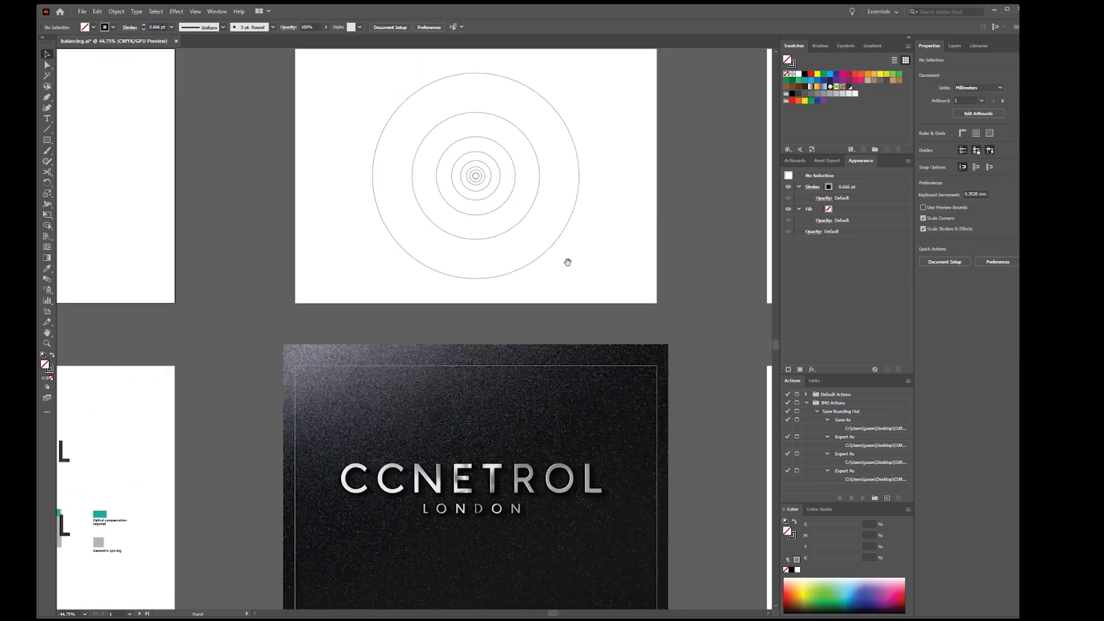
left_click_drag(614, 249, 245, 318)
left_click_drag(426, 194, 452, 232)
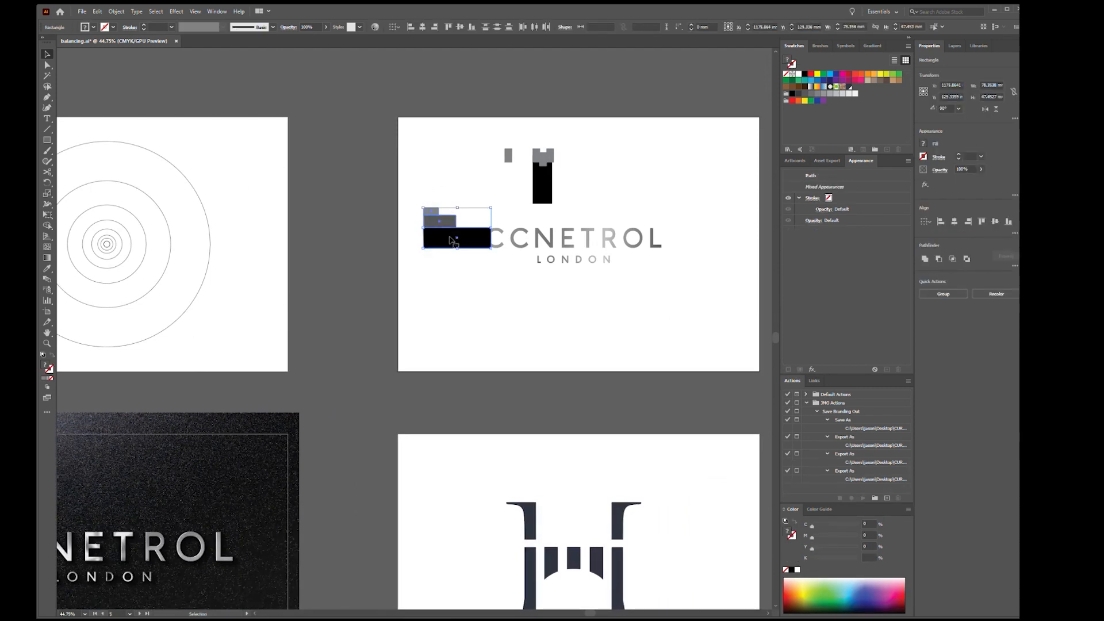
left_click_drag(452, 235, 518, 288)
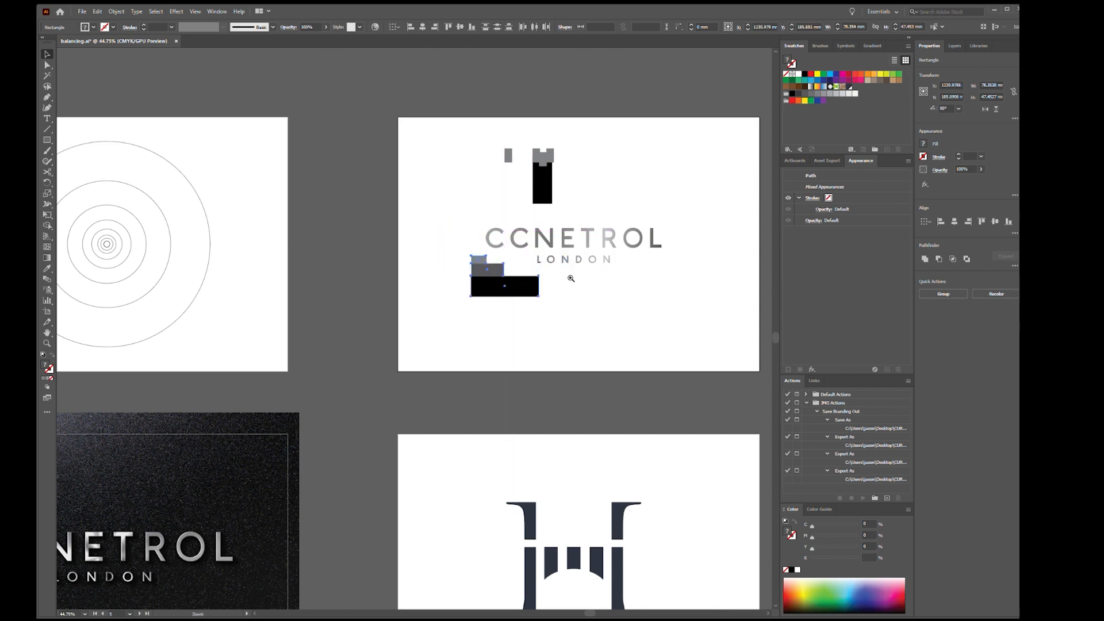
key("ctrl+plus")
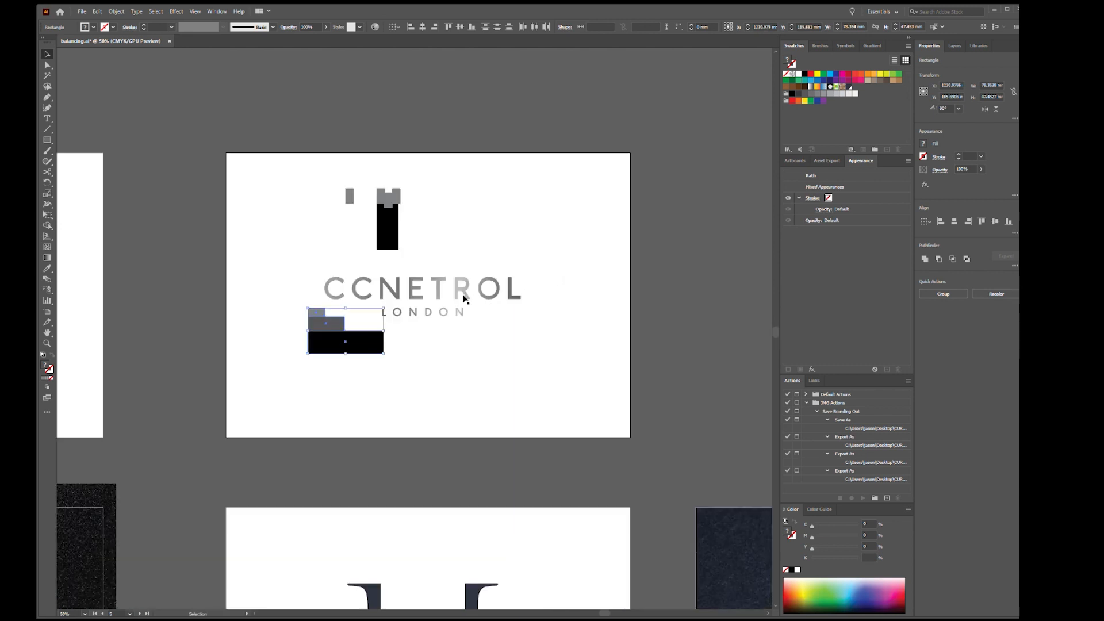
left_click(462, 360)
Examine the CCNETROL letter gaps against the grey geometric spacing bars and teal optical compensation blocks, up close and on the whole artboard.
left_click_drag(314, 450, 866, 160)
left_click_drag(72, 449, 540, 428)
left_click(446, 379, "ctrl")
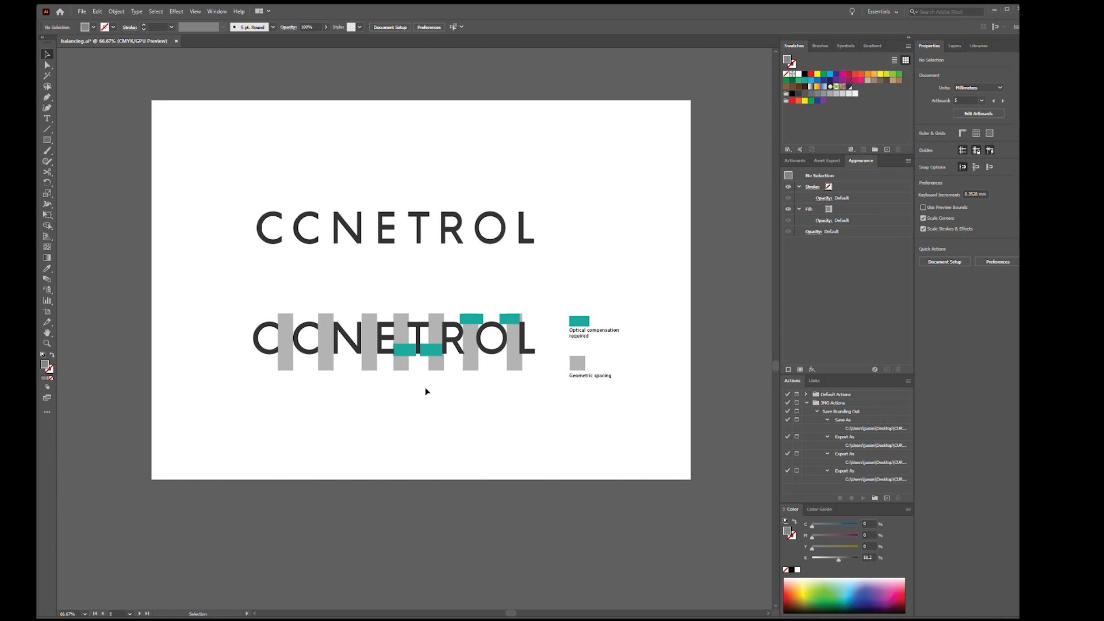
scroll(417, 342, "up", 2)
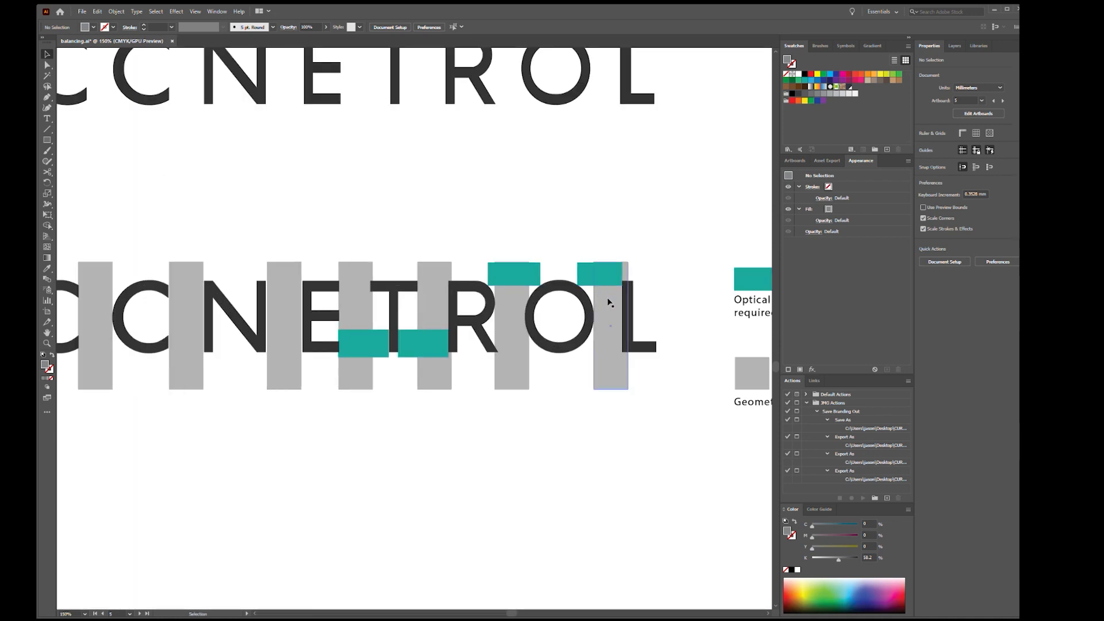
key("ctrl+0")
left_click(440, 471)
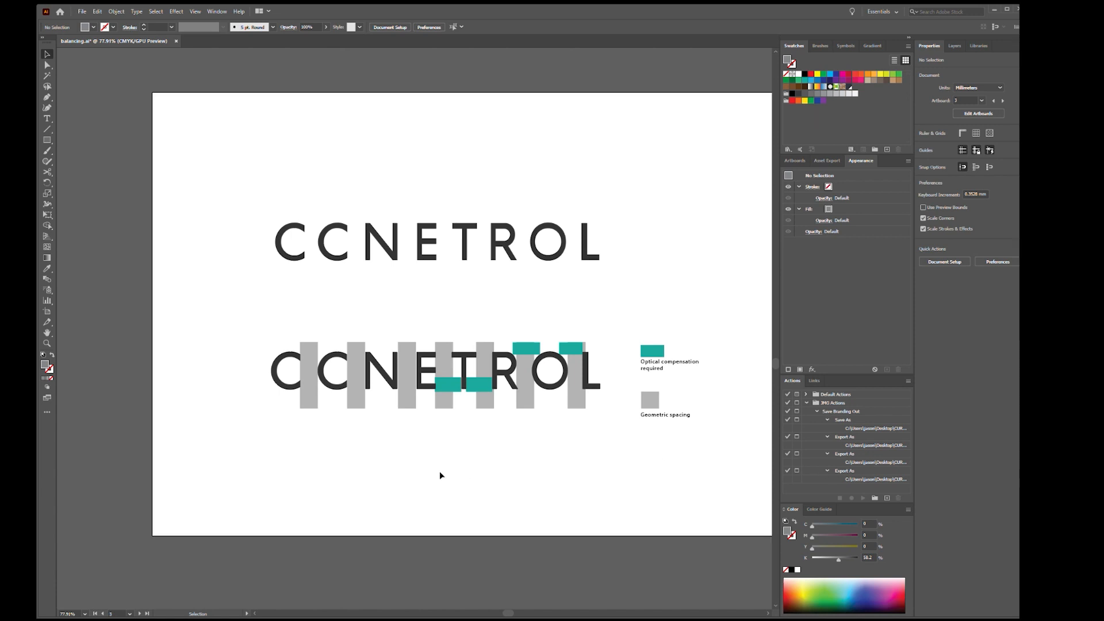